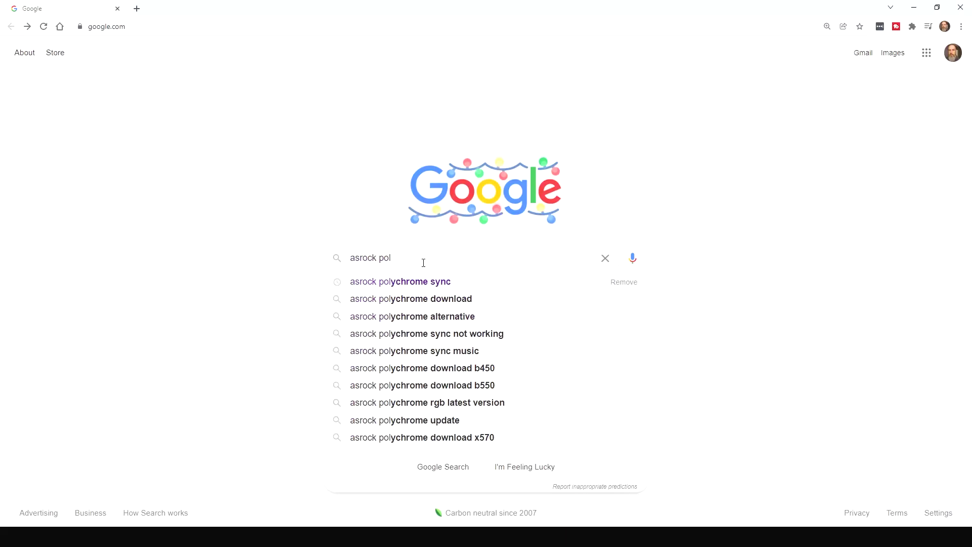
Search for 'asrock polychrome sync' and browse the compatible Cooling products on ASRock's page
click(423, 281)
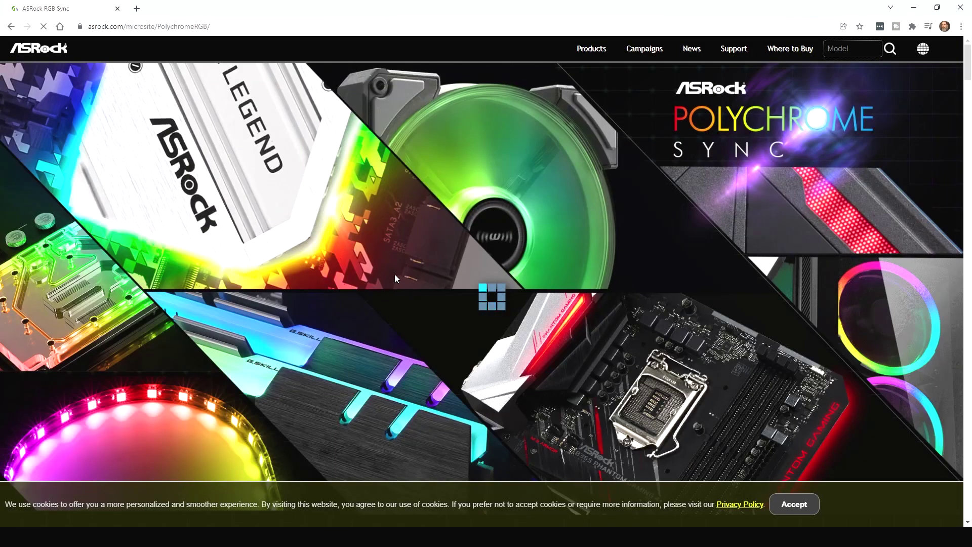
scroll(395, 277, down, 15)
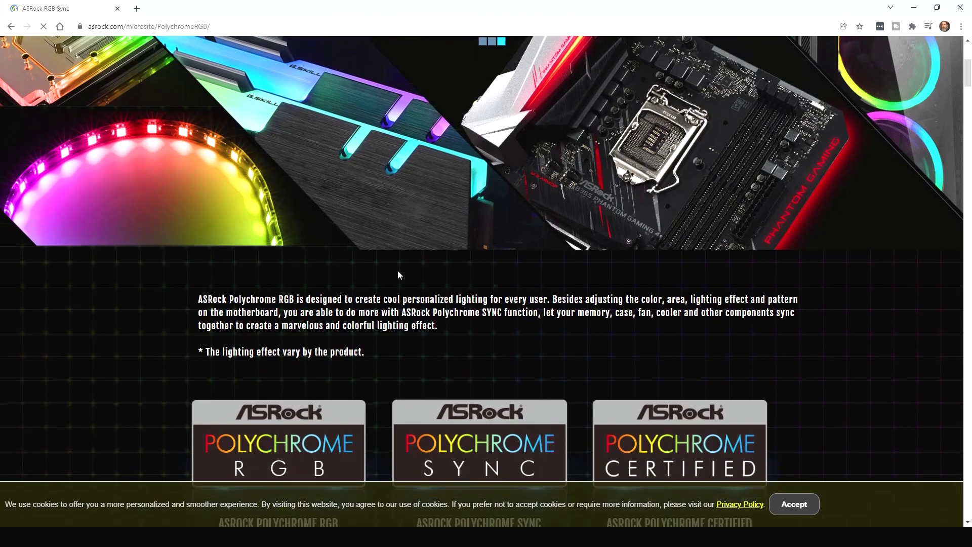
scroll(400, 248, down, 10)
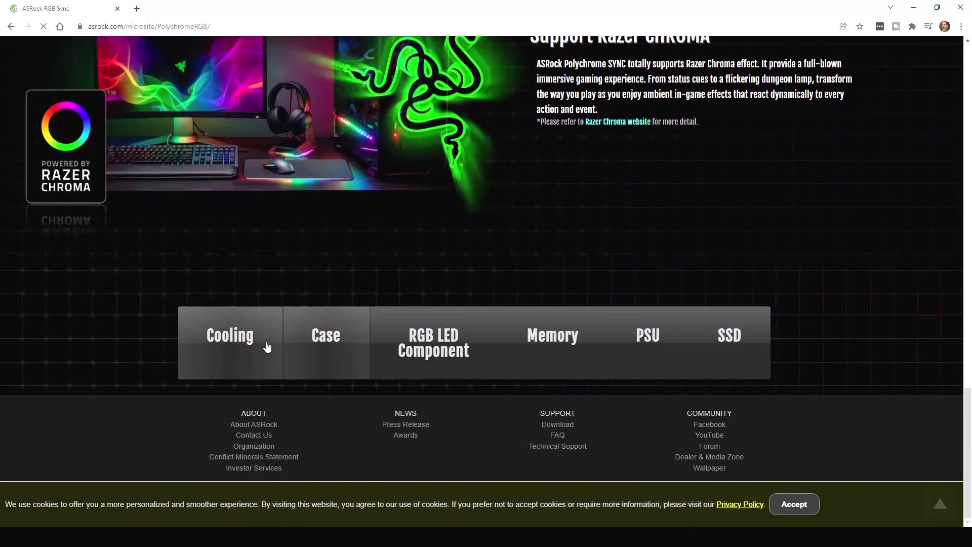
click(237, 345)
scroll(376, 270, down, 4)
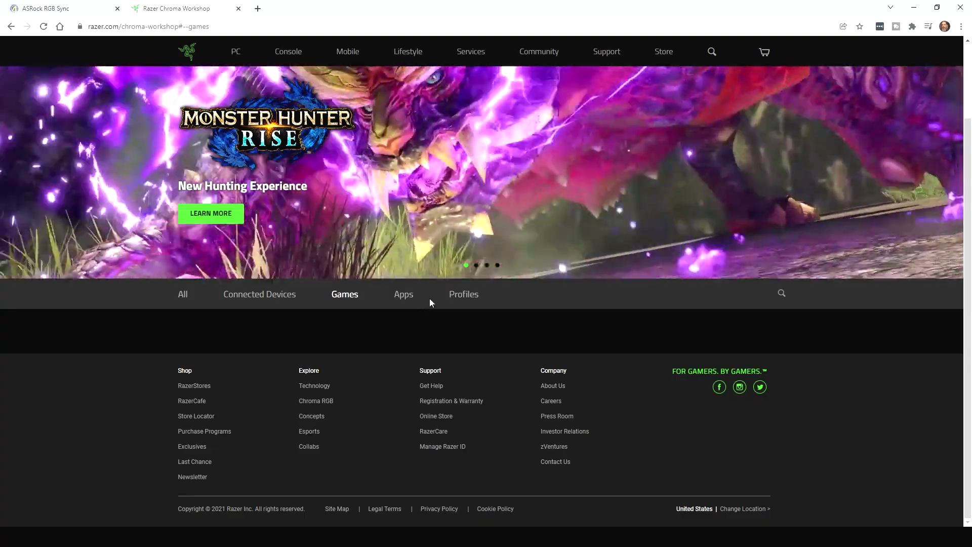
Open Kinetic Edge in the Razer Chroma Workshop and highlight its Game Effects list
click(340, 299)
scroll(369, 345, down, 4)
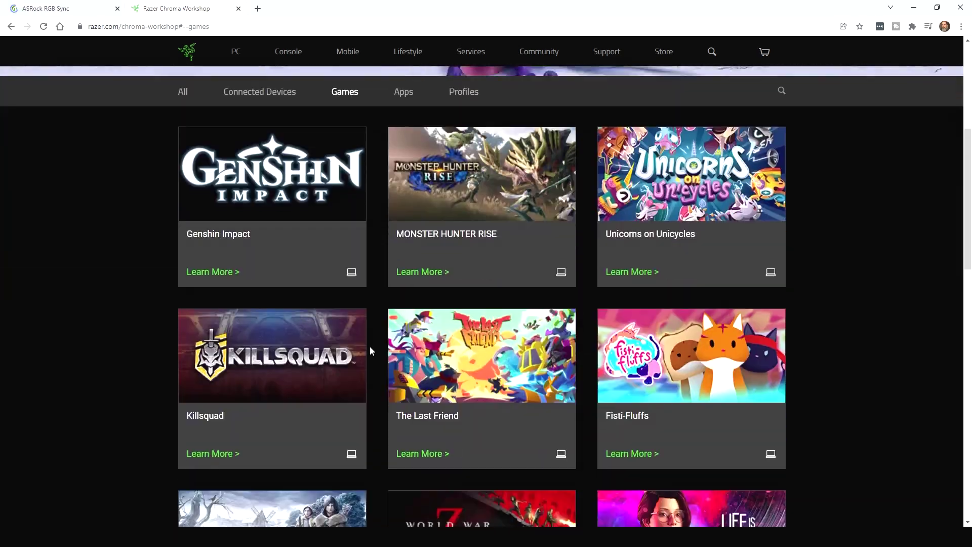
scroll(378, 335, down, 7)
scroll(378, 338, down, 5)
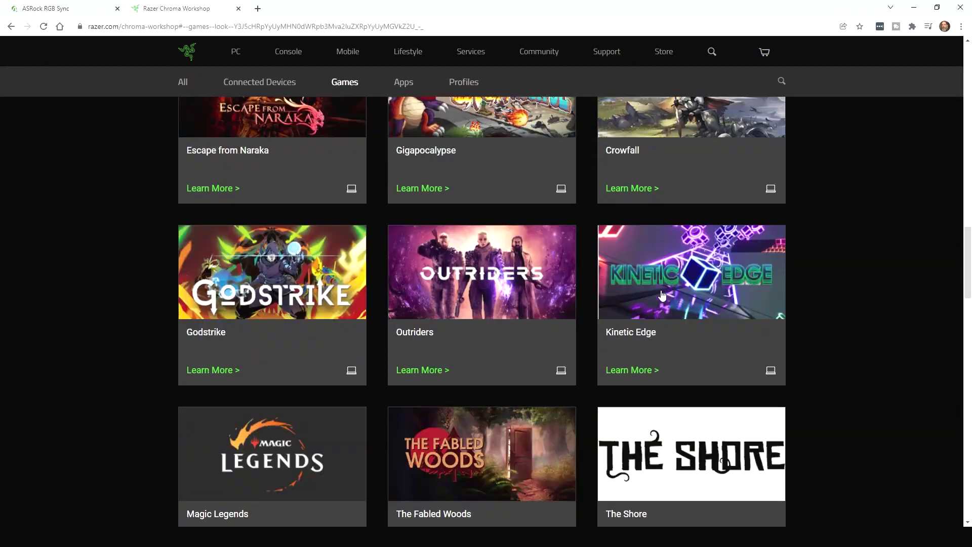
click(691, 263)
scroll(426, 289, down, 3)
drag(276, 434, 166, 360)
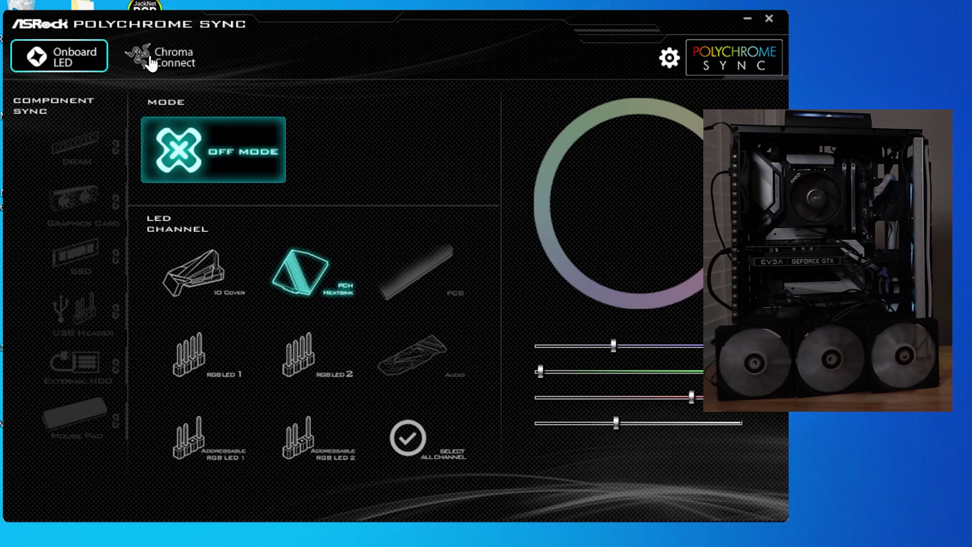
Switch to the Chroma Connect page, which shows it is inactive until Razer Synapse runs
click(155, 67)
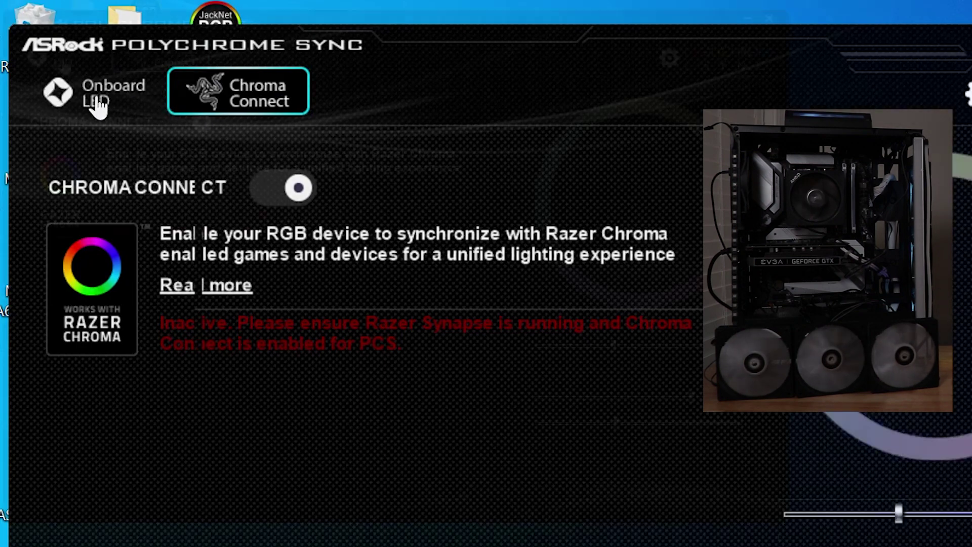
Return to the Onboard LED page, with Off mode and Select All Channel enabled
click(99, 104)
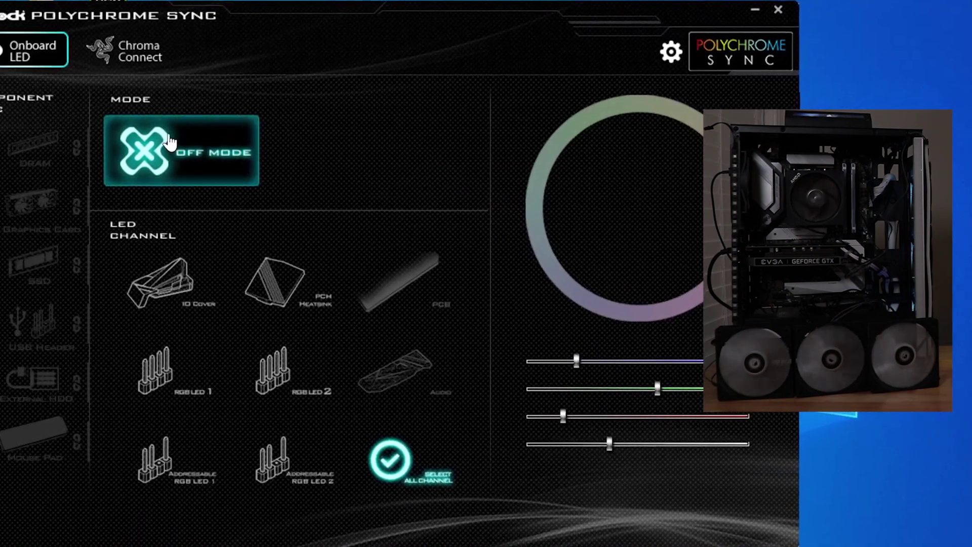
Switch all channels to Static mode and pick a saturated green on the colour picker
click(195, 150)
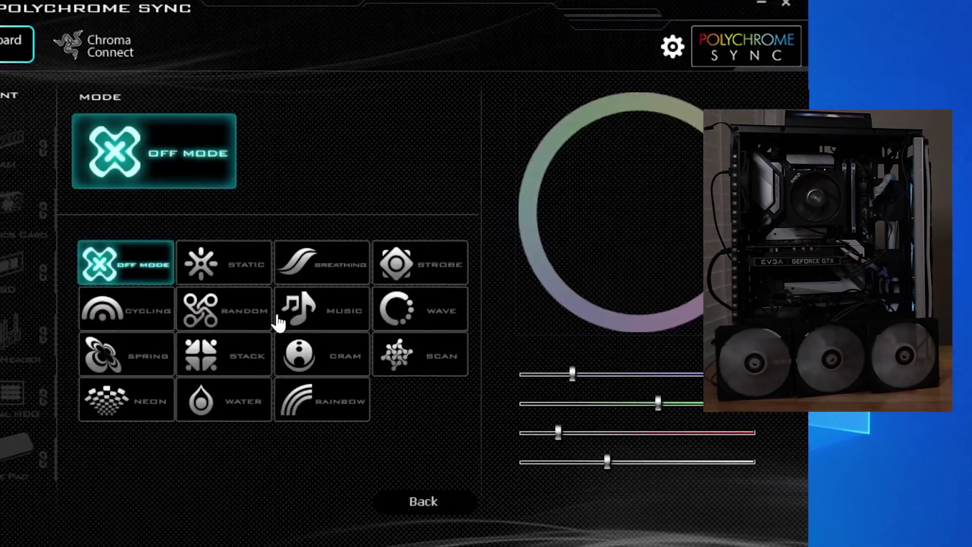
click(241, 270)
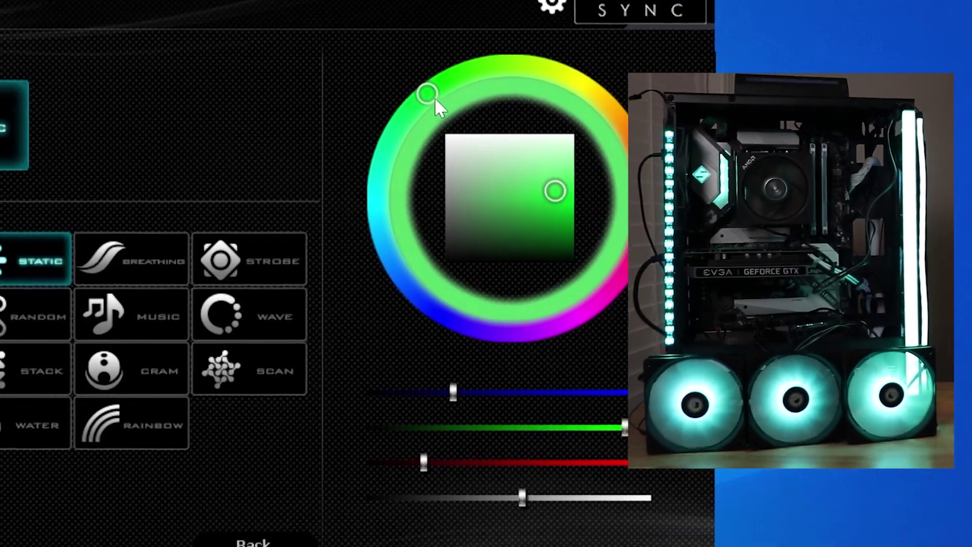
drag(434, 97, 197, 118)
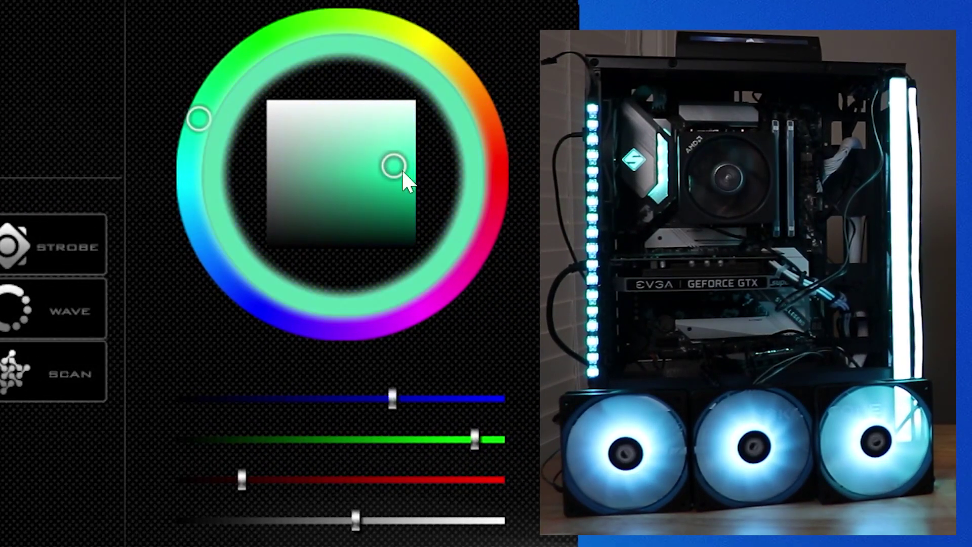
mouse_move(402, 173)
mouse_down()
mouse_move(383, 179)
mouse_move(390, 205)
mouse_move(399, 189)
mouse_move(391, 164)
mouse_up()
drag(312, 171, 405, 194)
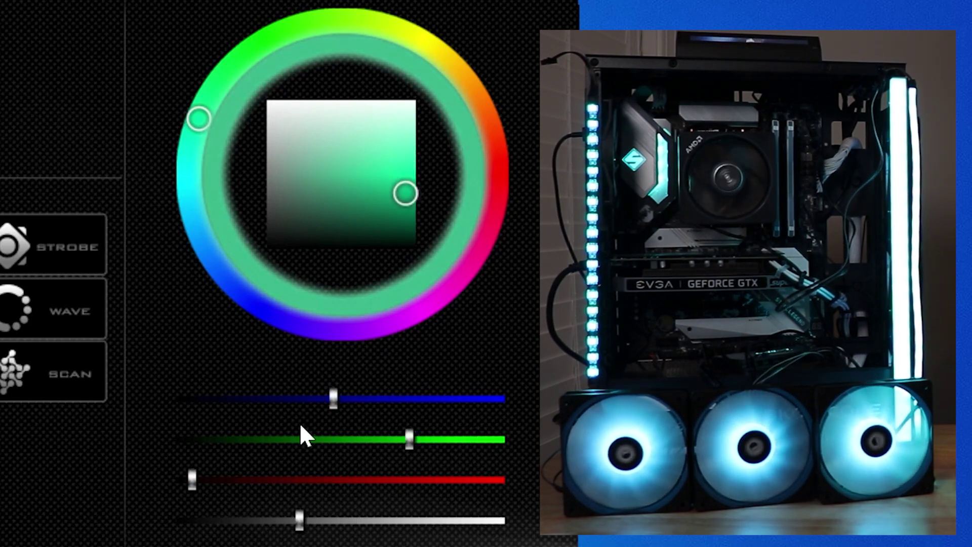
Fine-tune the static colour with the red, green and blue sliders and the hue ring
drag(350, 399, 408, 400)
drag(409, 440, 462, 440)
drag(193, 480, 341, 481)
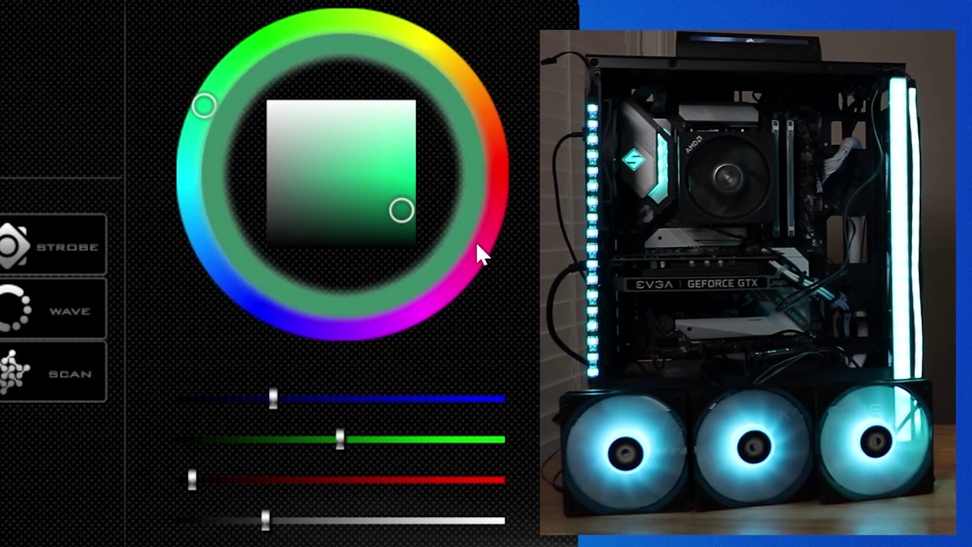
drag(481, 256, 458, 285)
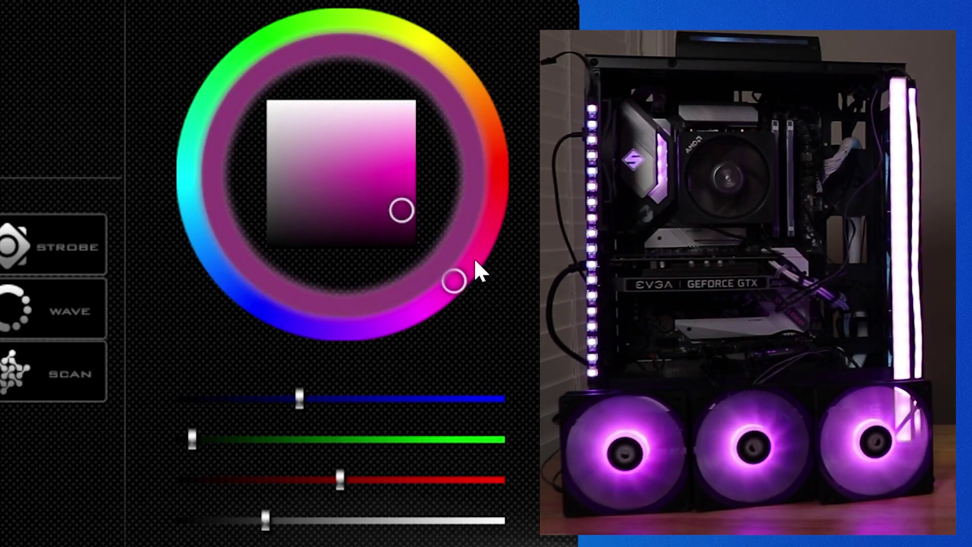
drag(477, 262, 484, 233)
click(427, 47)
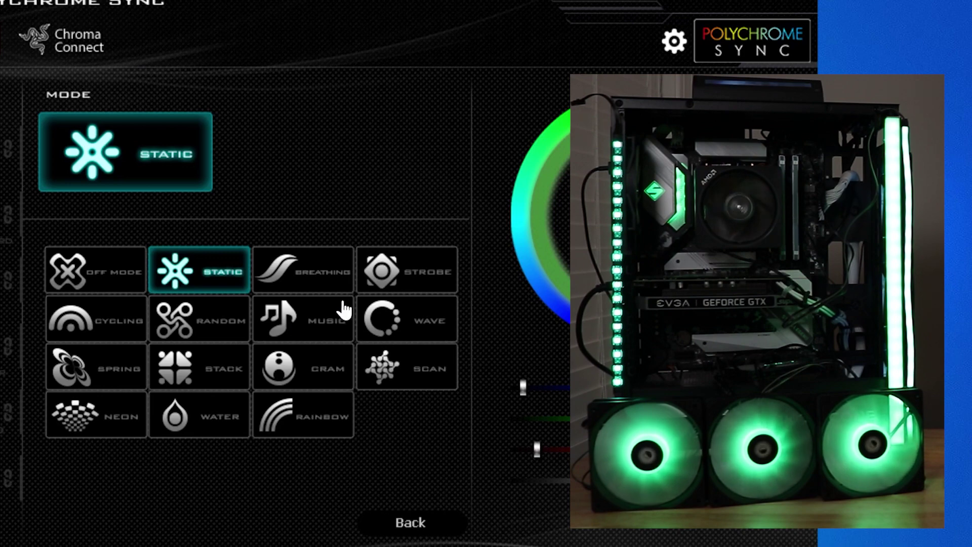
Try Breathing mode at faster and slower speeds, then Strobe at a slightly higher speed
click(321, 282)
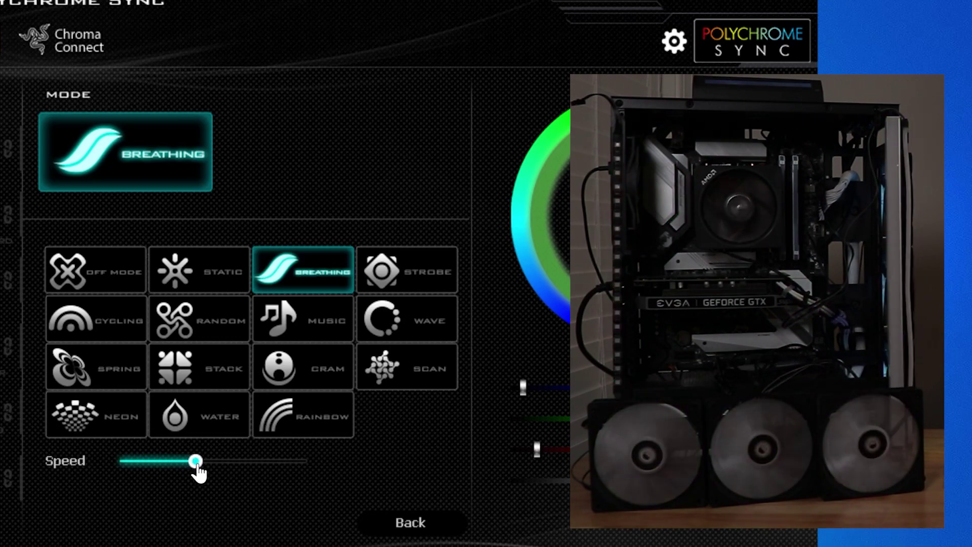
drag(197, 461, 287, 462)
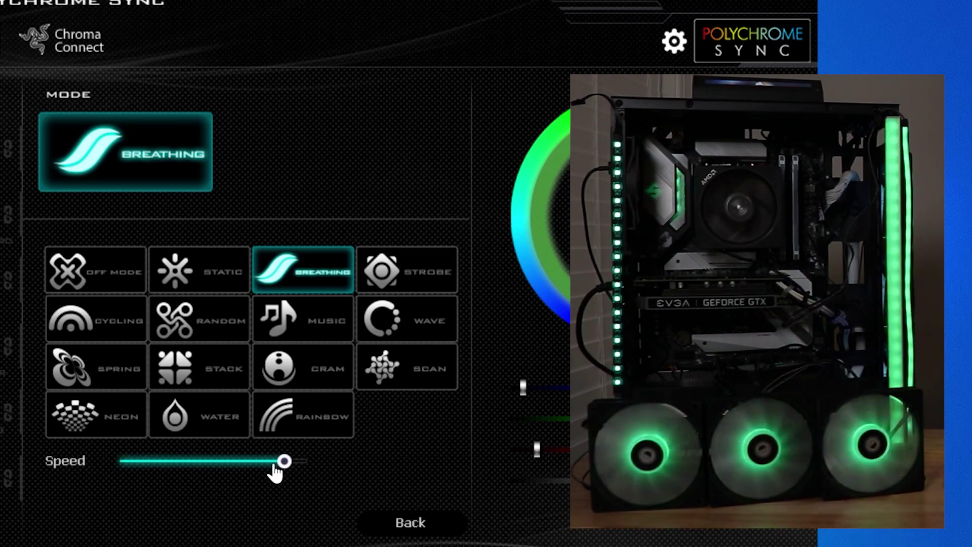
drag(283, 461, 186, 462)
click(407, 272)
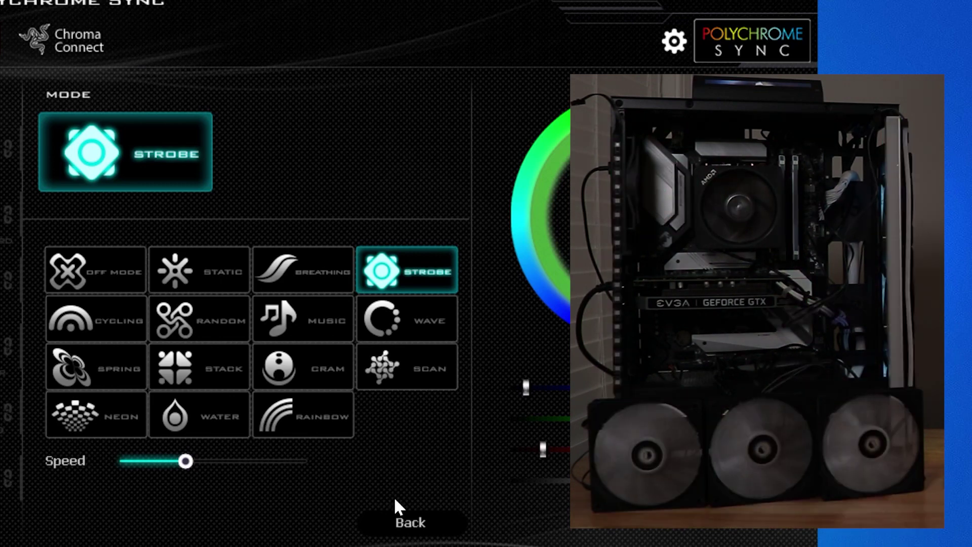
mouse_move(185, 461)
mouse_down()
mouse_move(286, 465)
mouse_move(201, 461)
mouse_up()
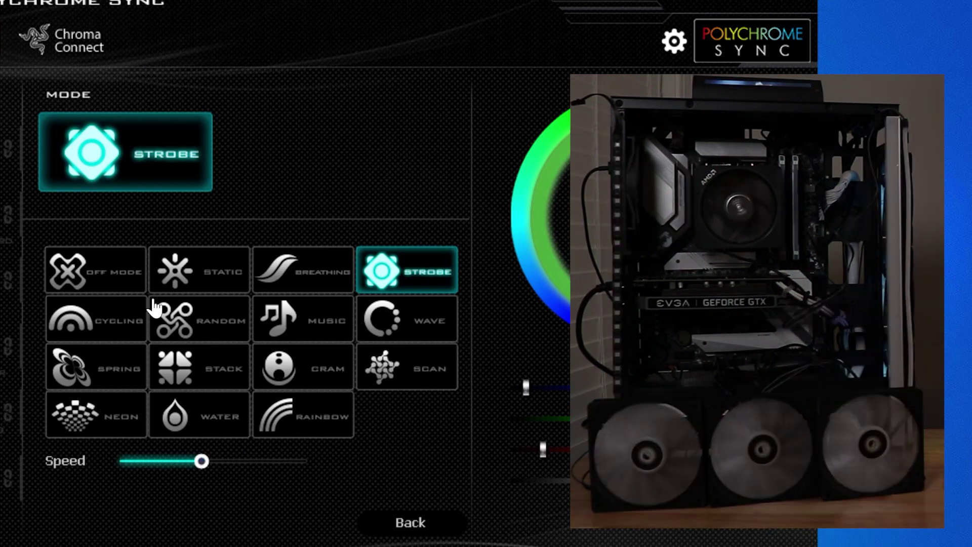
Try Cycling at a faster speed and then Random, finishing on Music mode
click(143, 324)
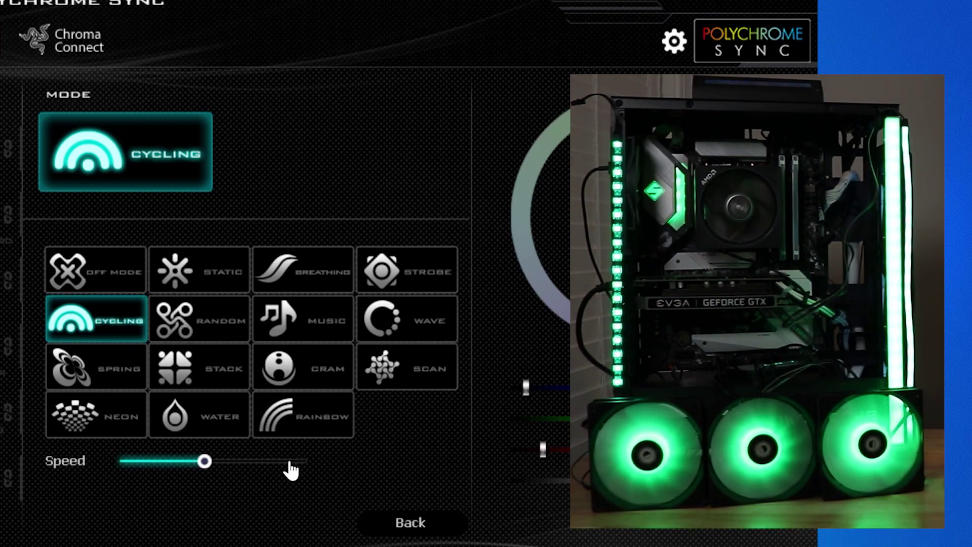
drag(202, 461, 206, 461)
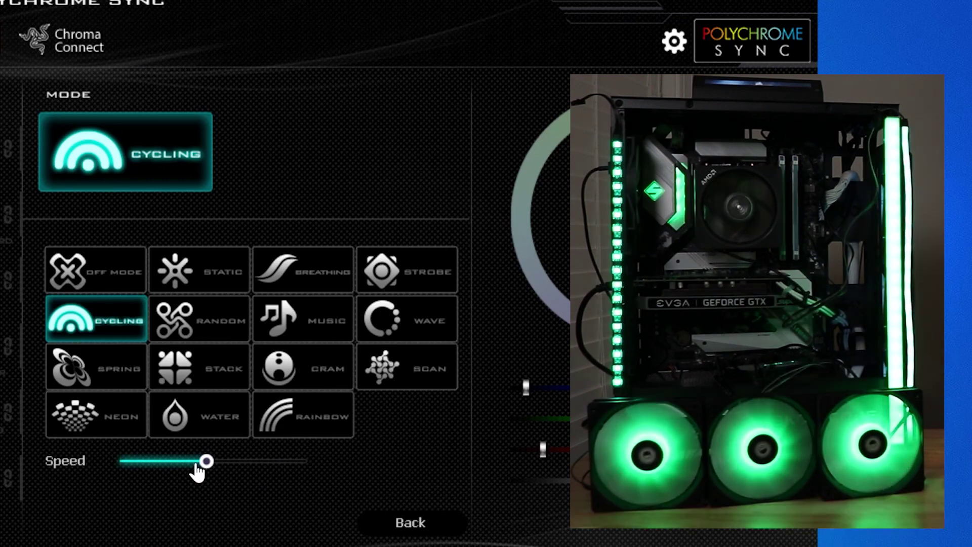
drag(212, 461, 260, 461)
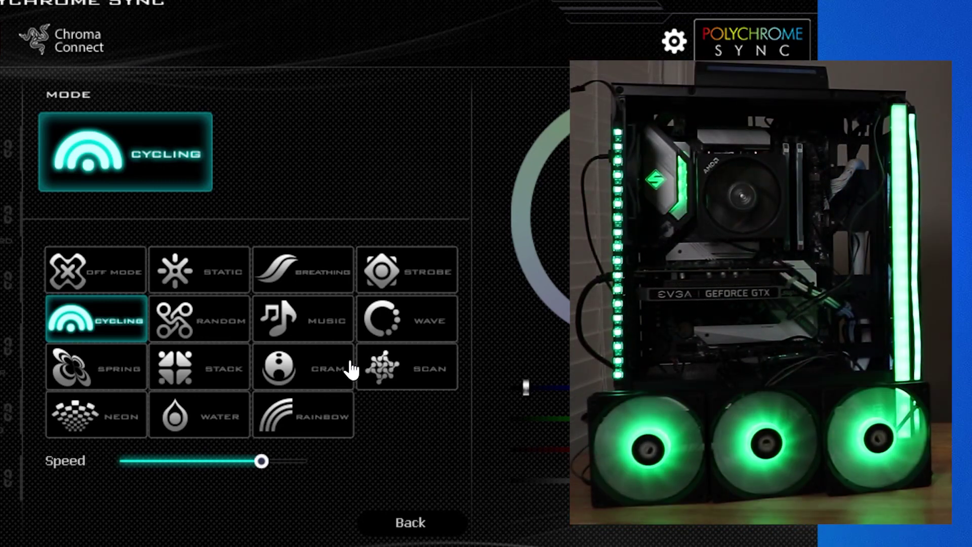
click(214, 321)
click(189, 461)
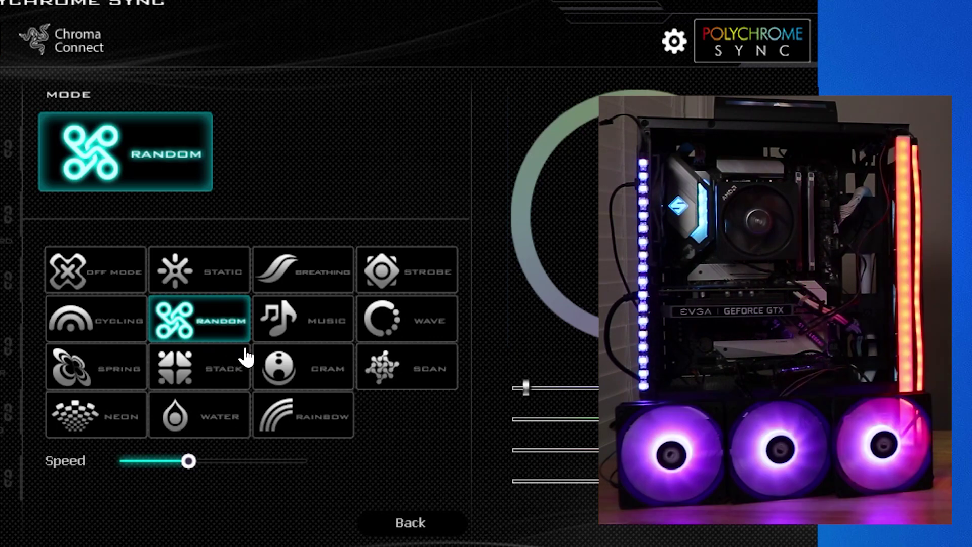
click(321, 327)
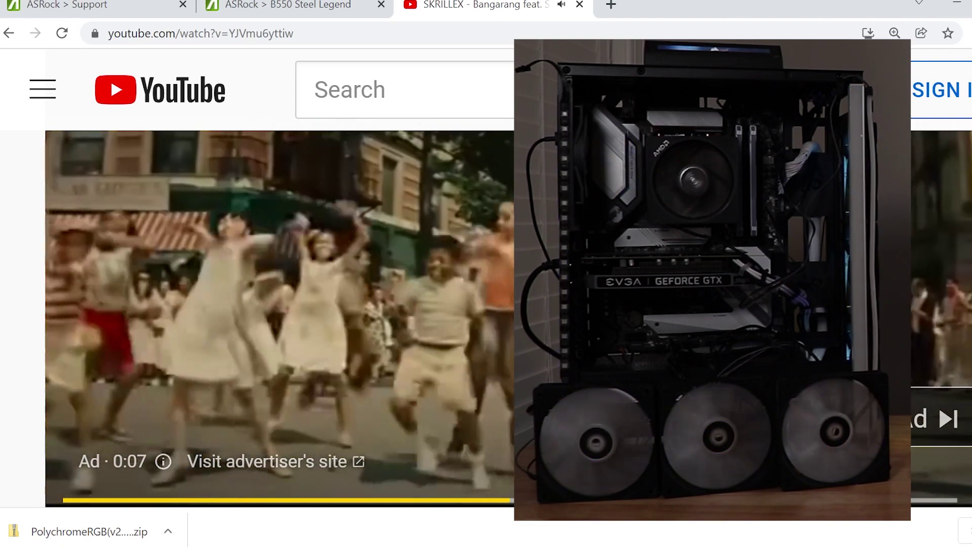
Skip the pre-roll ad and test the Bangarang video's volume slider and mute button
click(941, 418)
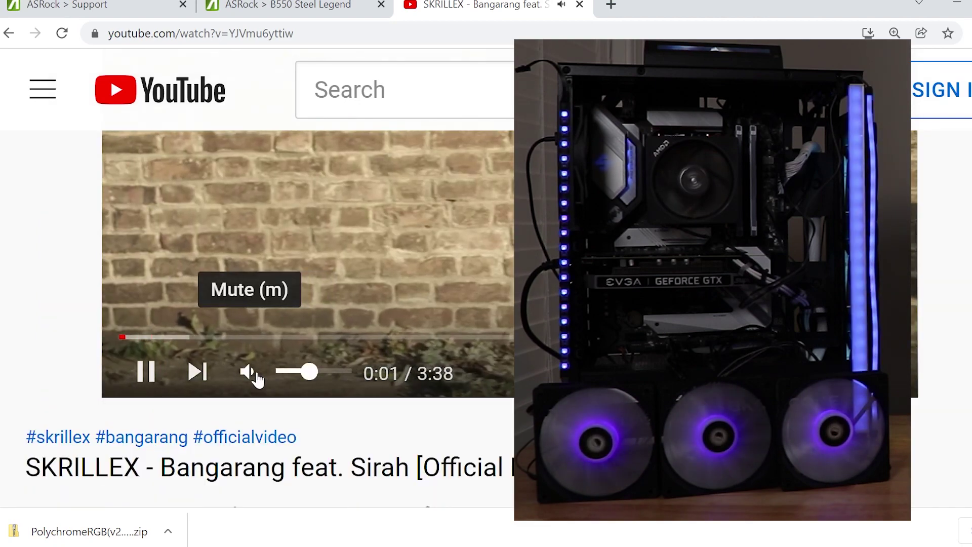
drag(308, 372, 286, 373)
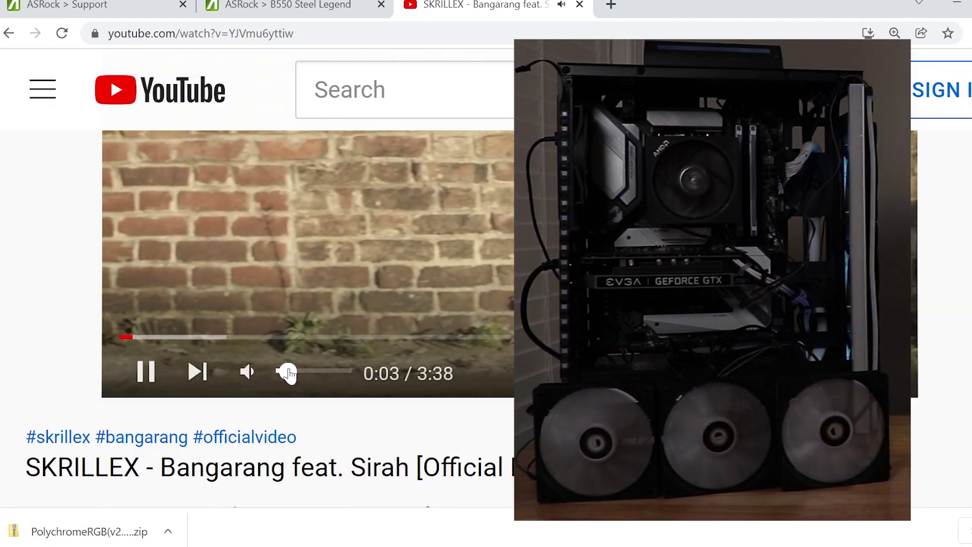
drag(288, 374, 377, 375)
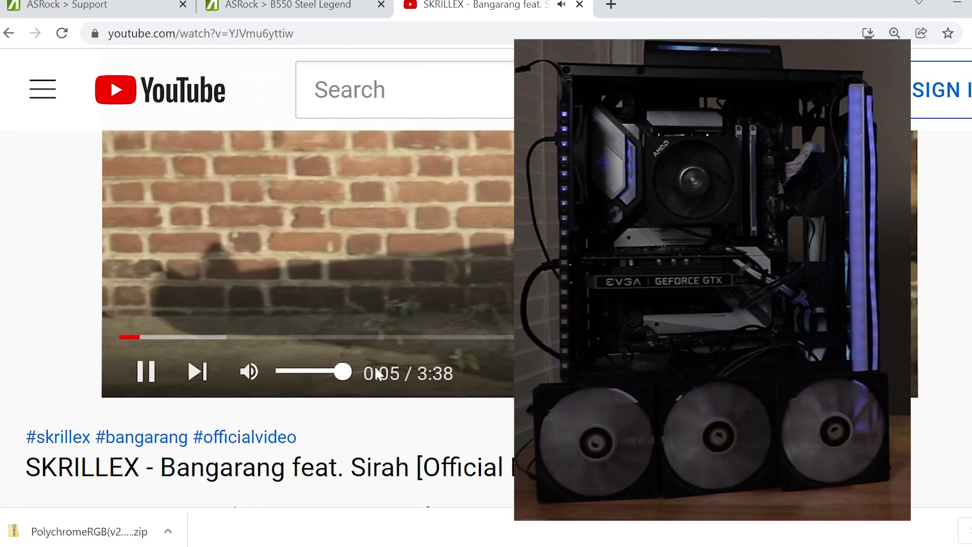
click(248, 372)
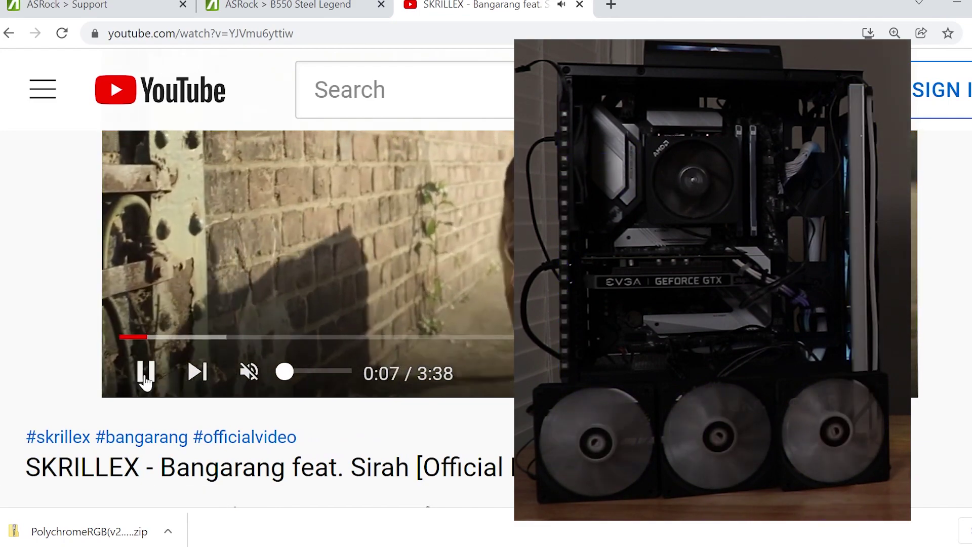
click(248, 393)
Toggle mute a few times with M and leave the volume turned down low
key(m)
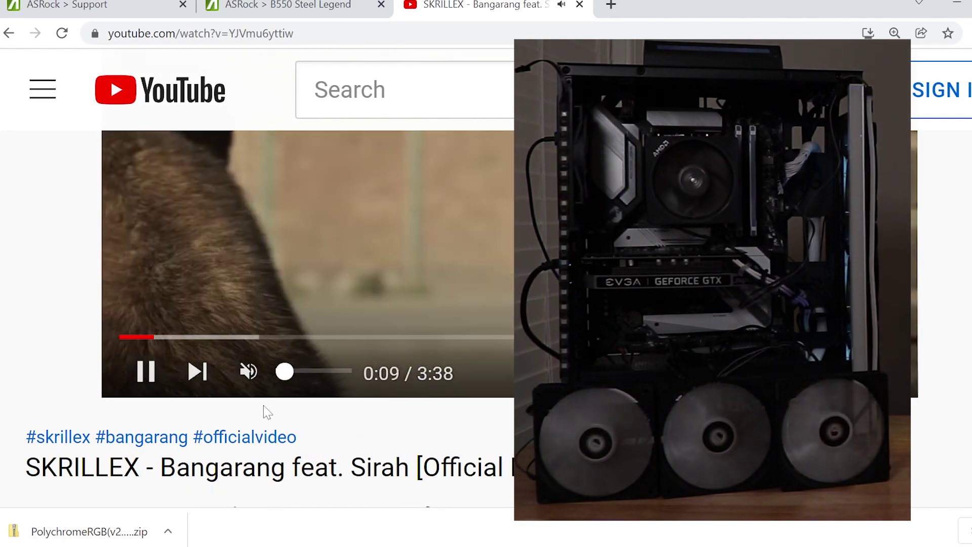
key(m)
key(m)
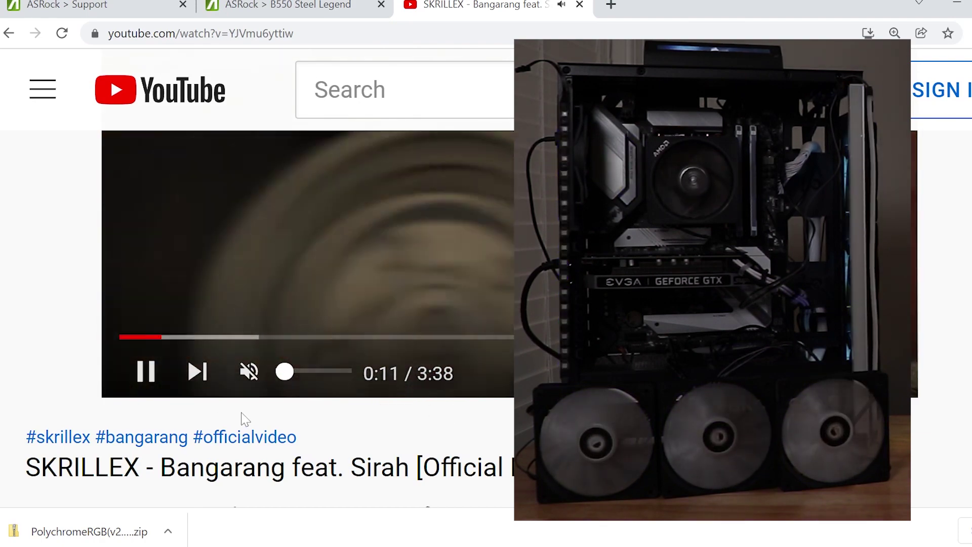
key(m)
click(288, 372)
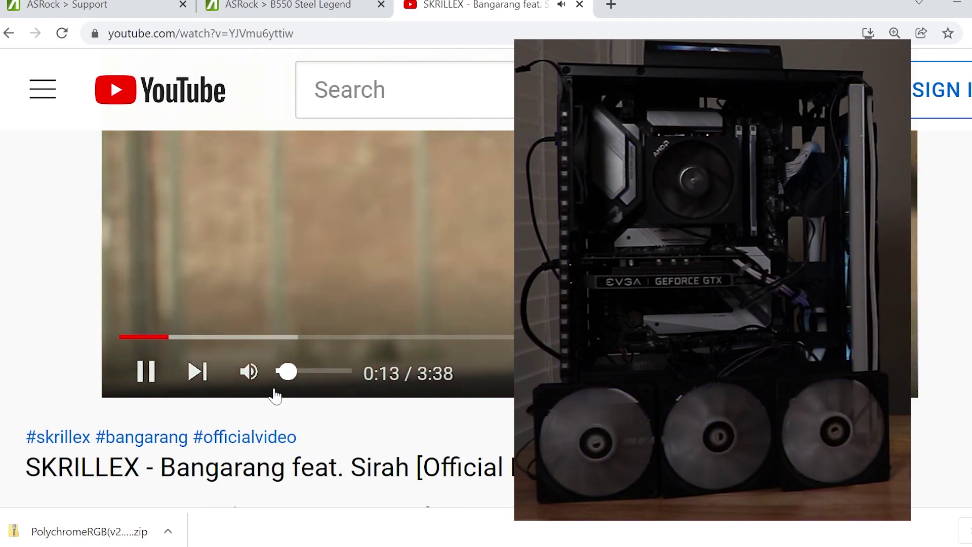
click(247, 385)
click(238, 382)
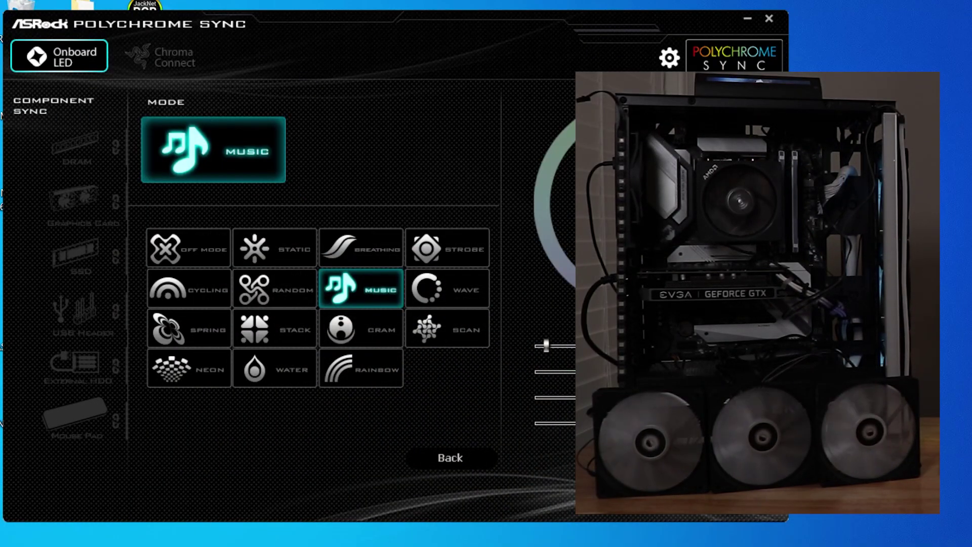
Try Wave mode at a faster speed, then Spring with its speed raised slightly
click(450, 289)
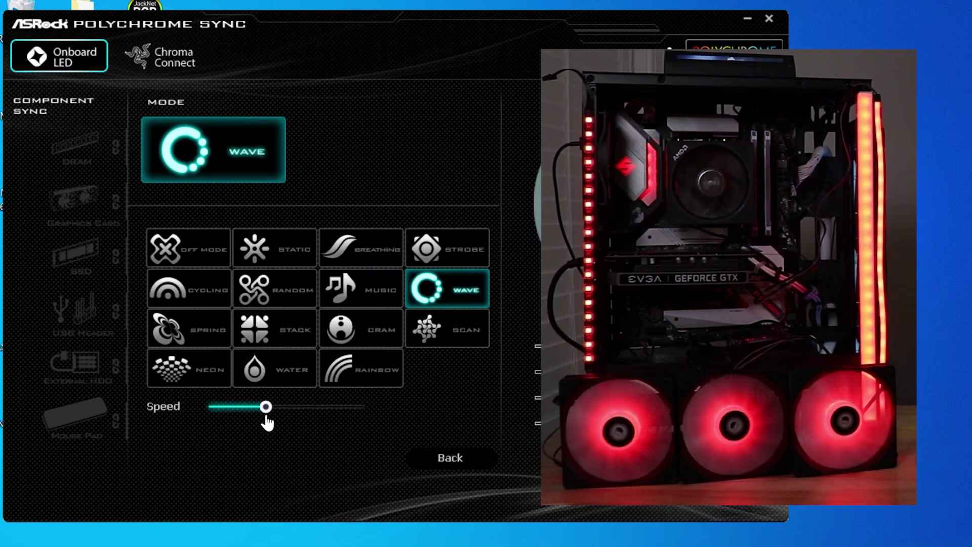
drag(267, 408, 195, 405)
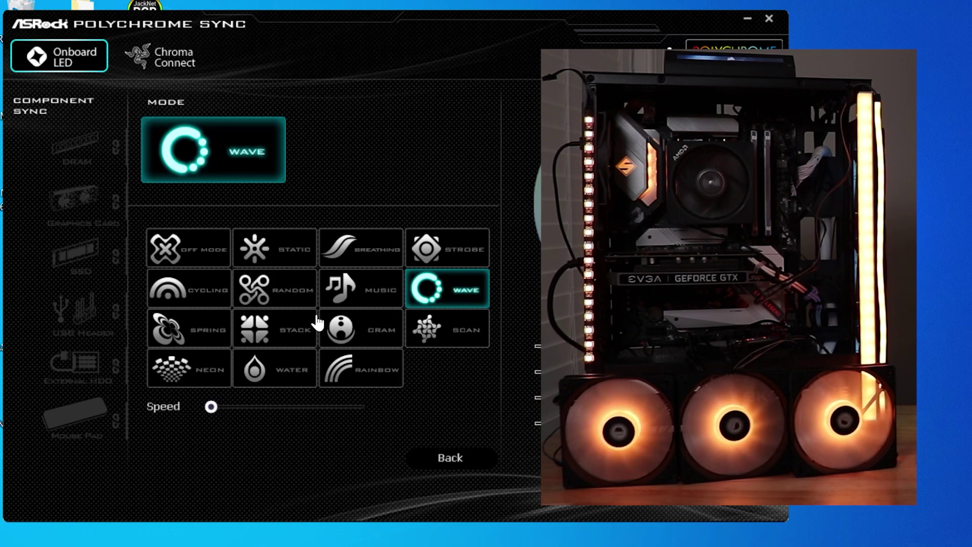
click(188, 329)
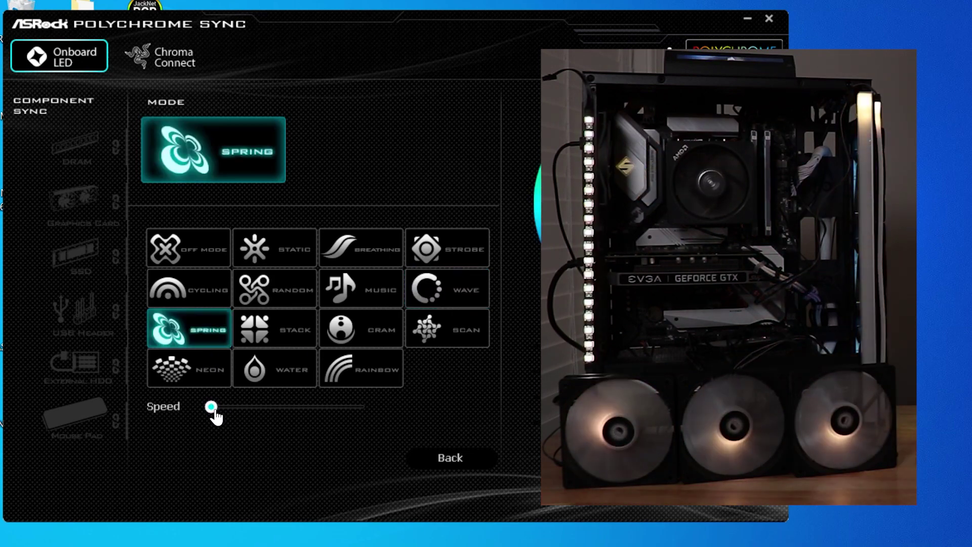
drag(214, 408, 231, 408)
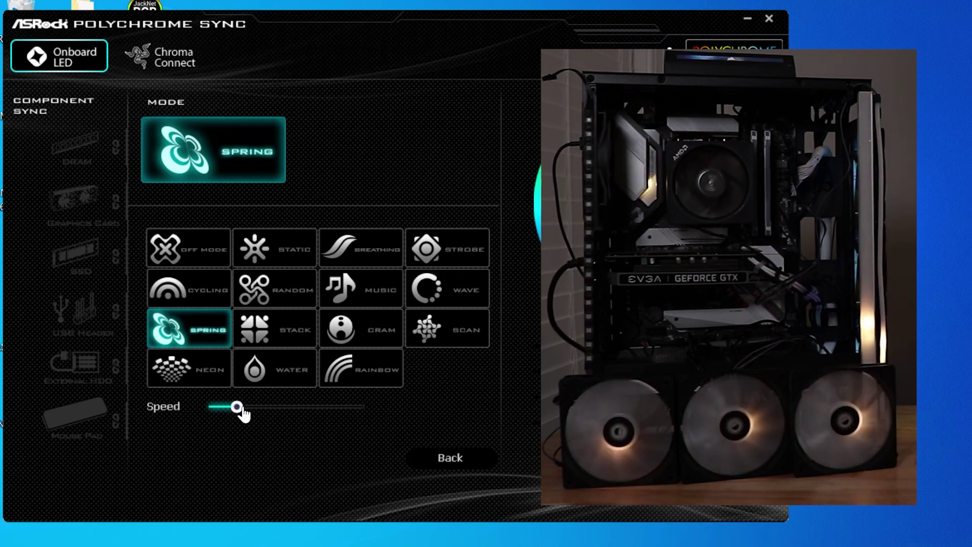
drag(248, 411, 265, 415)
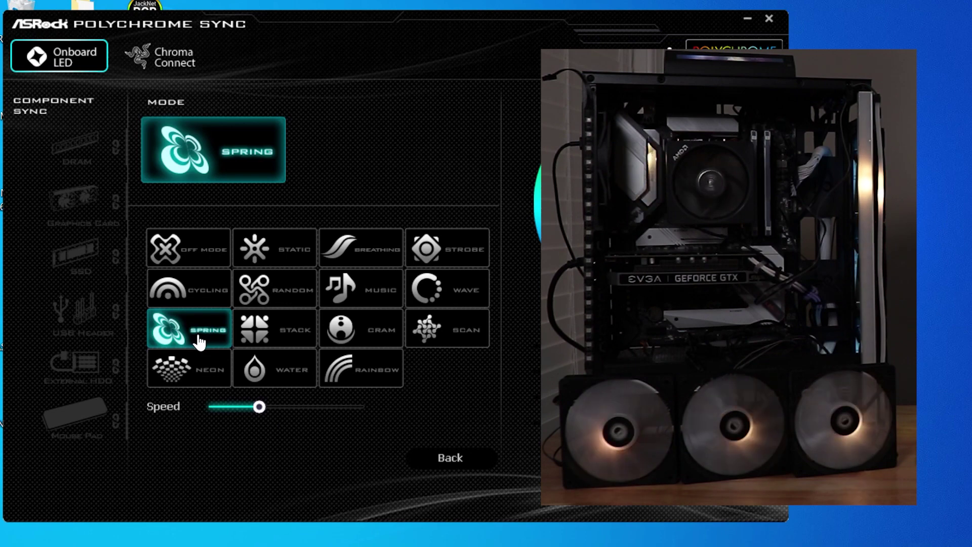
Compare Stack and Cram modes with speed adjustments, ending on Cram
click(298, 335)
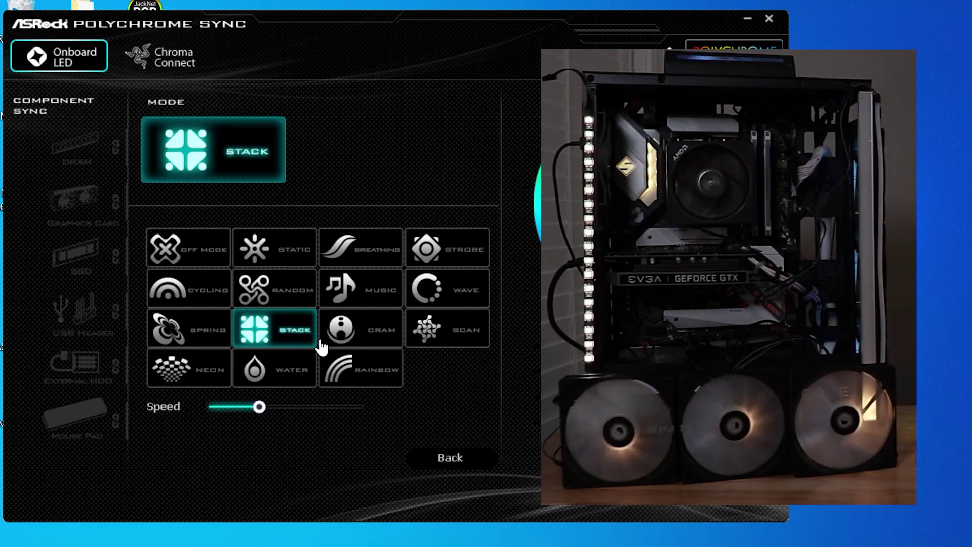
click(345, 333)
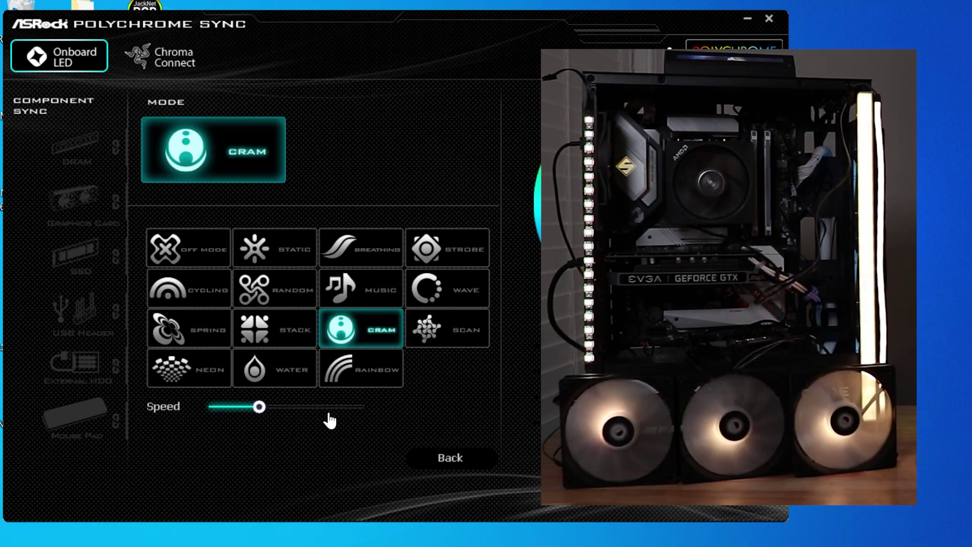
drag(250, 412, 224, 411)
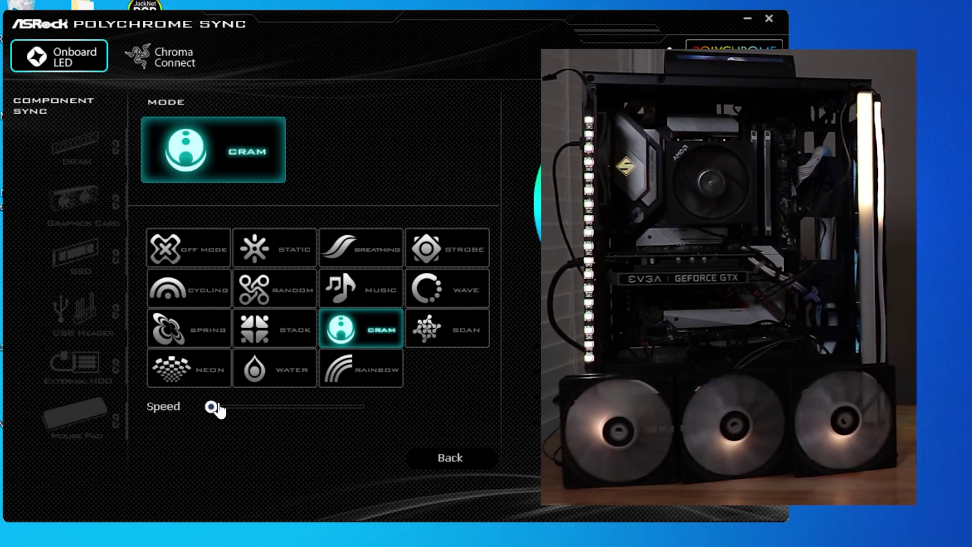
click(261, 330)
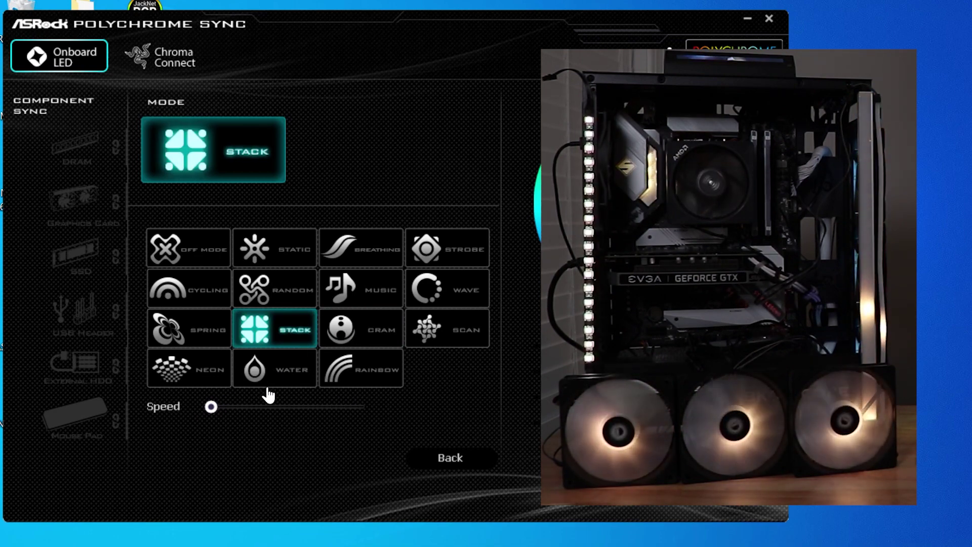
drag(211, 407, 192, 418)
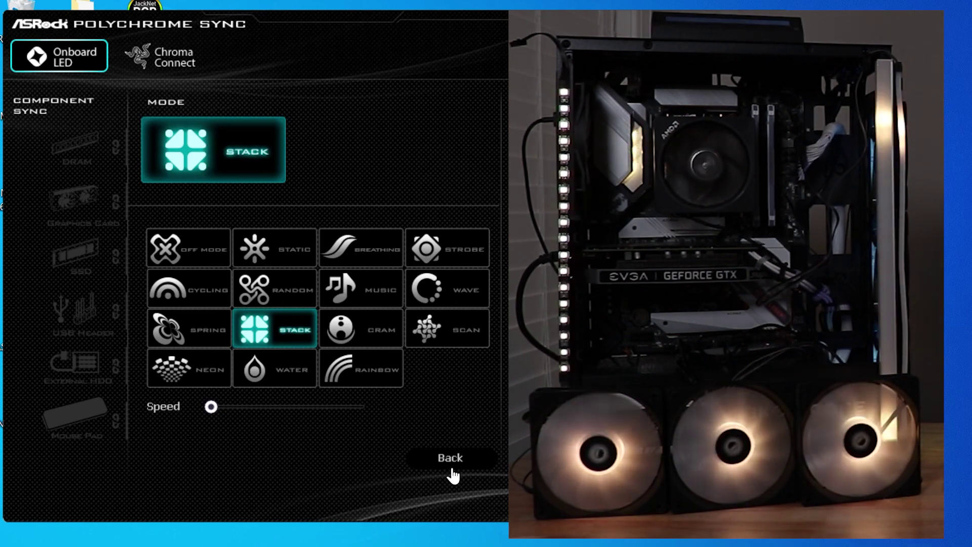
click(377, 329)
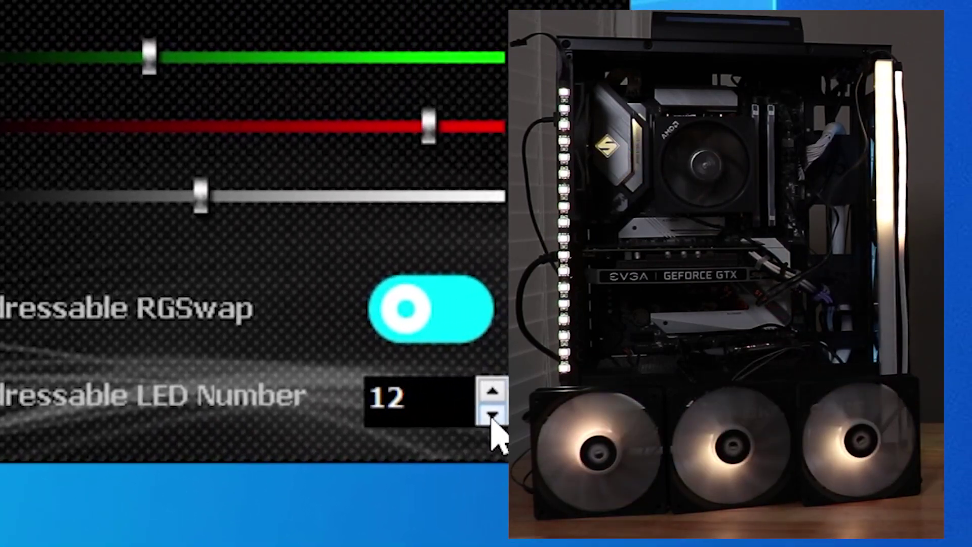
Step Addressable RGB LED 1's Addressable LED Number down to 0
click(528, 408)
click(528, 408)
click(527, 408)
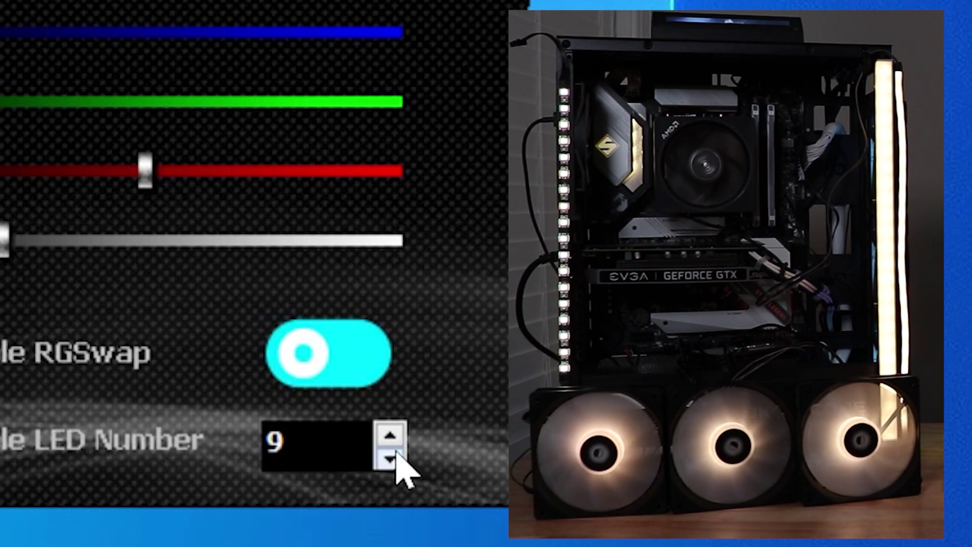
click(391, 458)
click(390, 458)
click(392, 458)
click(391, 458)
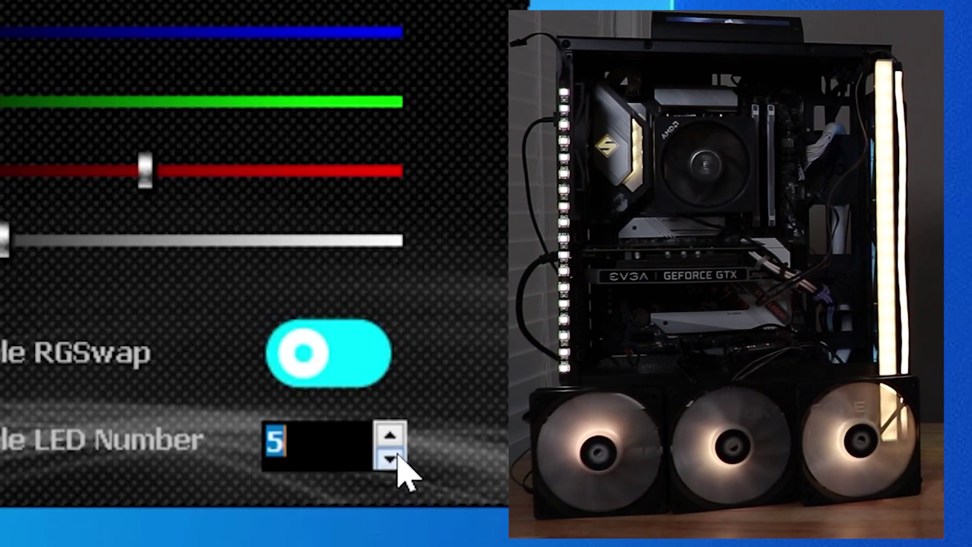
click(397, 458)
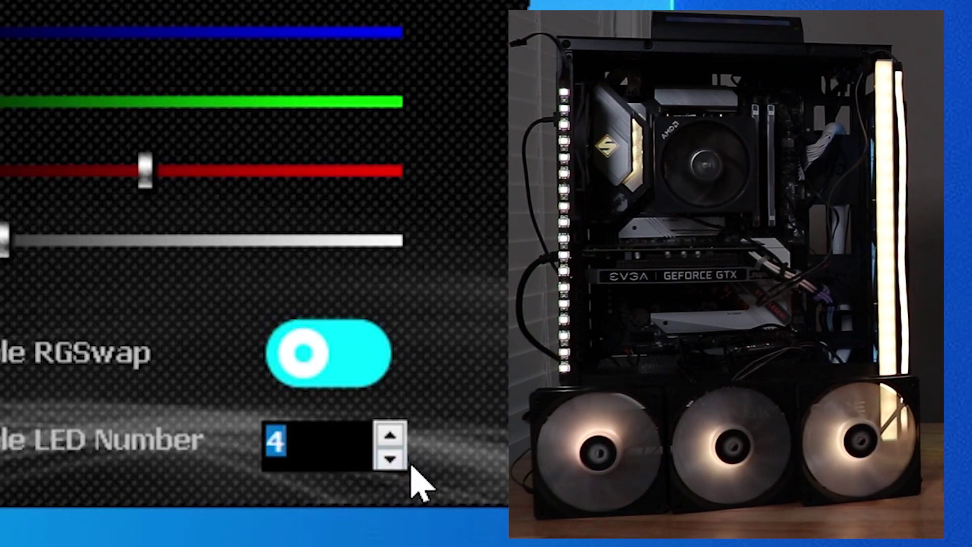
click(388, 459)
click(392, 459)
click(393, 459)
click(393, 459)
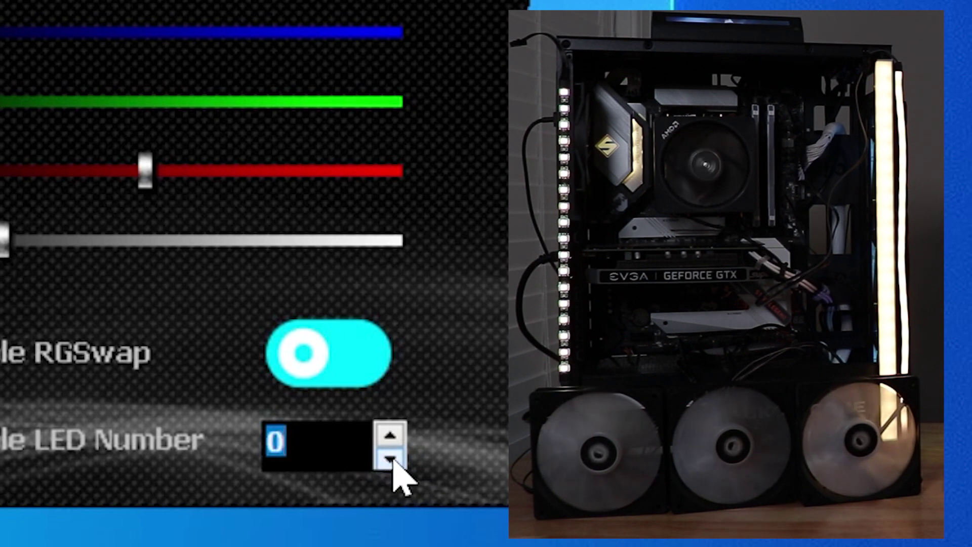
Step the Addressable LED Number back up to 10
click(391, 435)
click(392, 434)
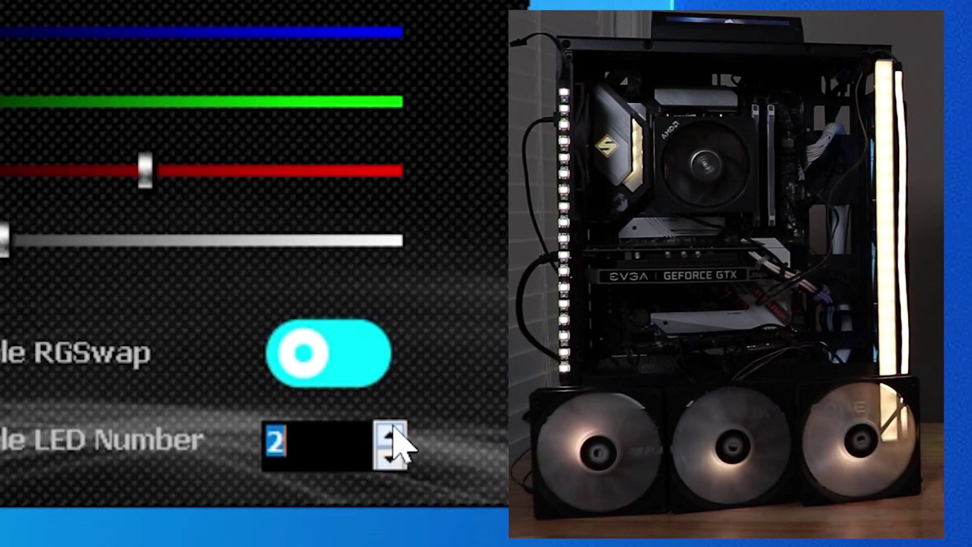
click(392, 433)
click(392, 433)
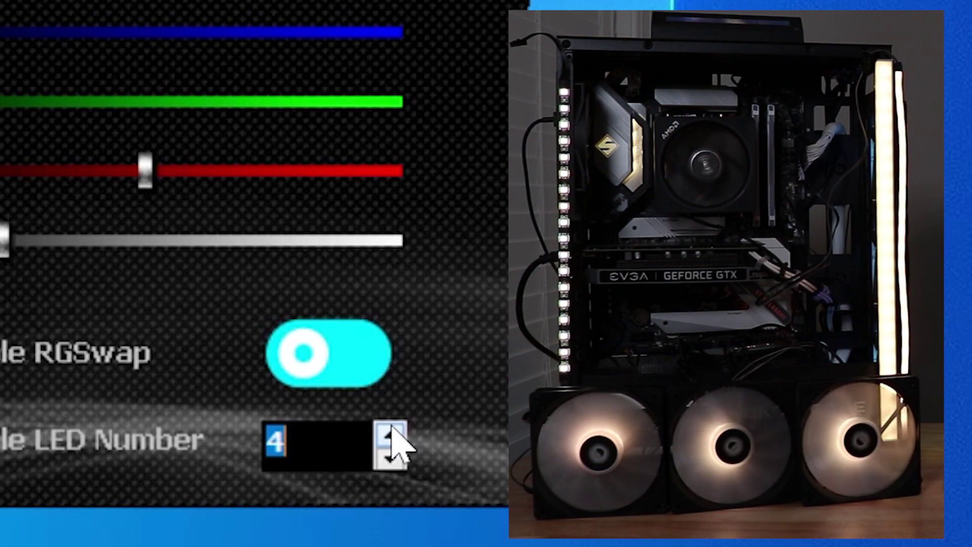
click(393, 433)
click(392, 433)
click(392, 434)
click(393, 433)
click(392, 434)
click(393, 433)
click(393, 433)
click(392, 434)
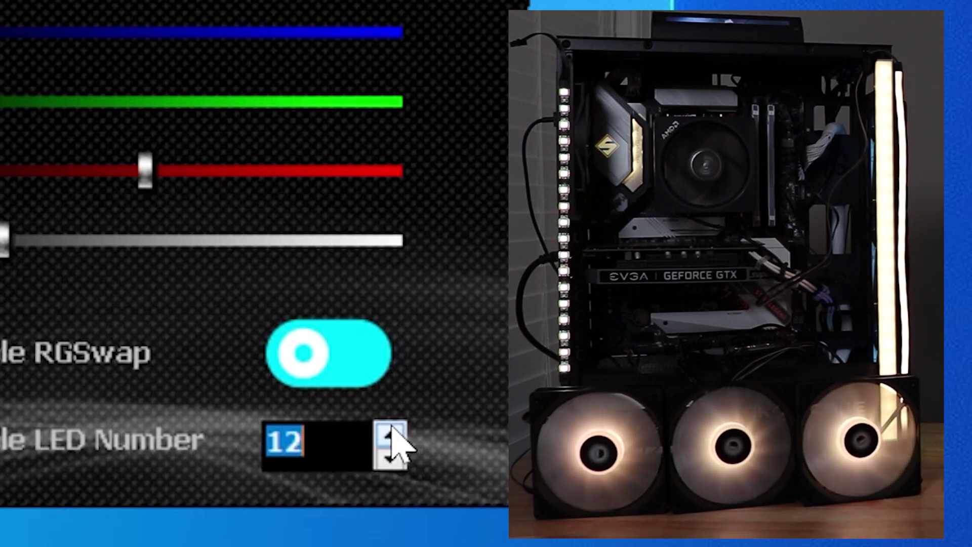
click(392, 433)
click(392, 433)
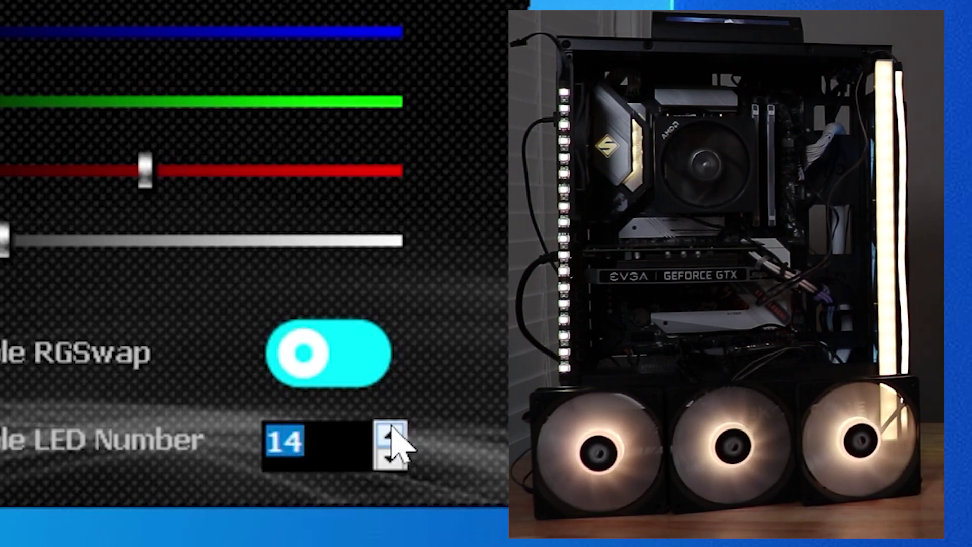
click(393, 433)
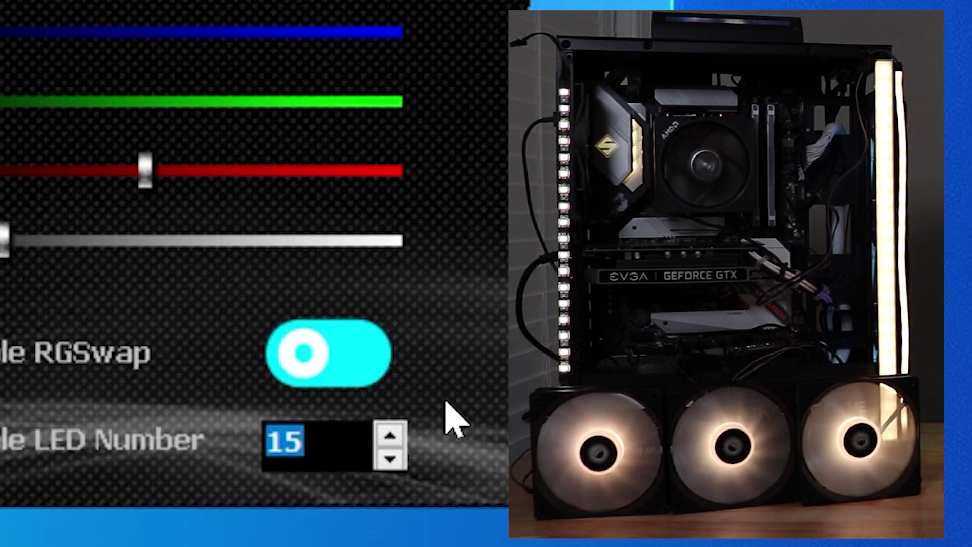
click(392, 434)
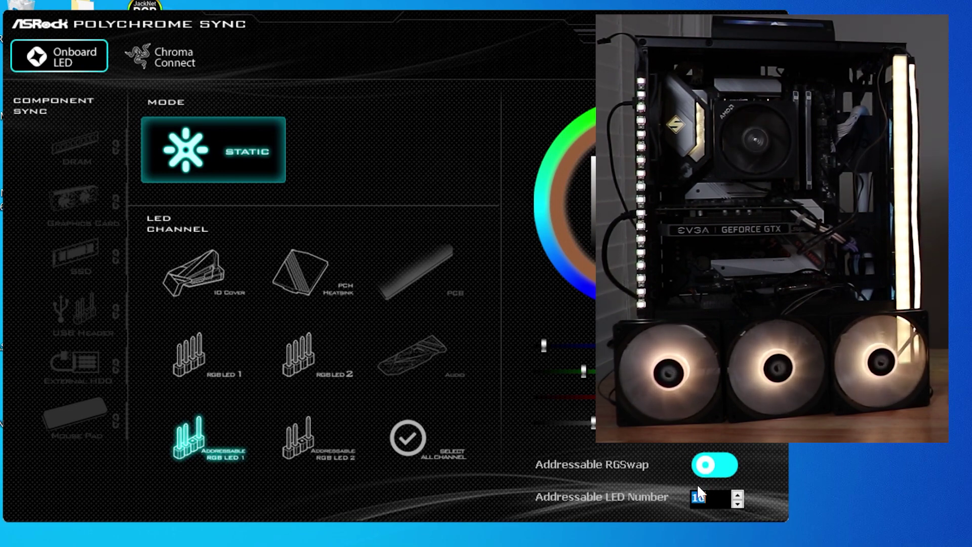
Toggle Addressable RGSwap on and off repeatedly to compare the fan colours
click(713, 463)
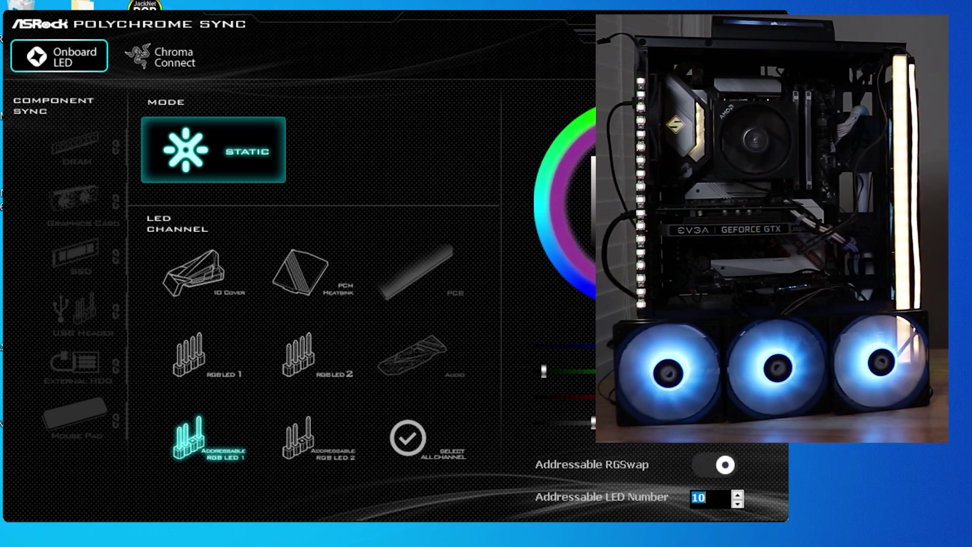
click(718, 470)
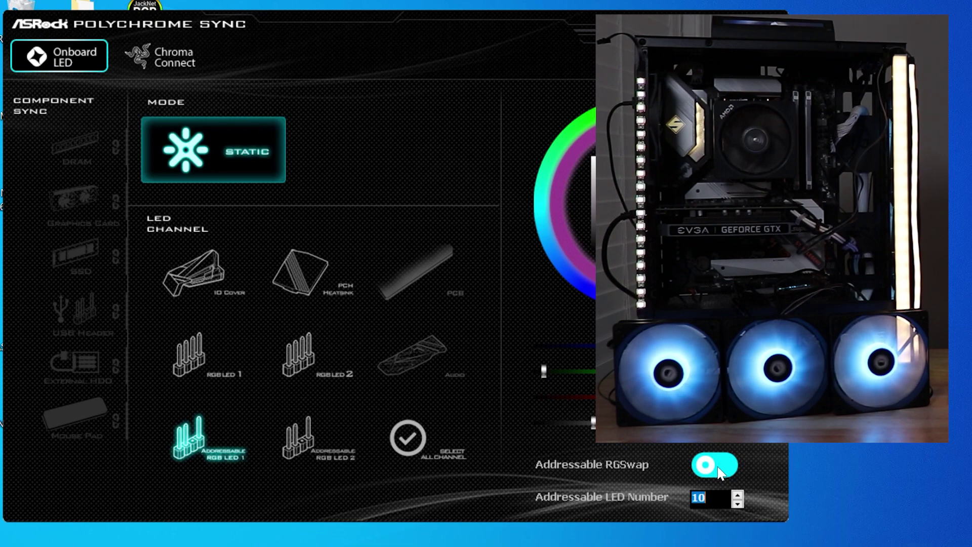
click(720, 472)
click(719, 472)
click(720, 469)
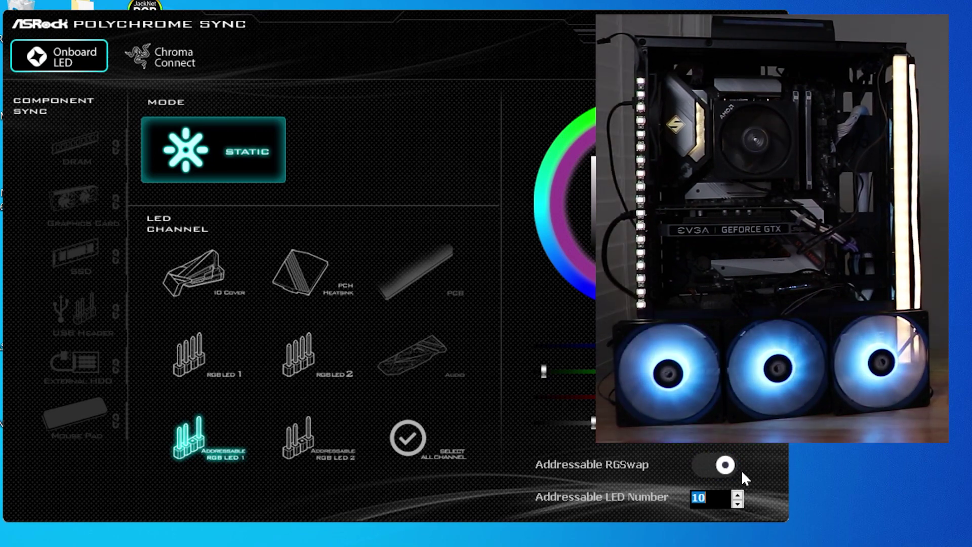
click(722, 467)
click(720, 467)
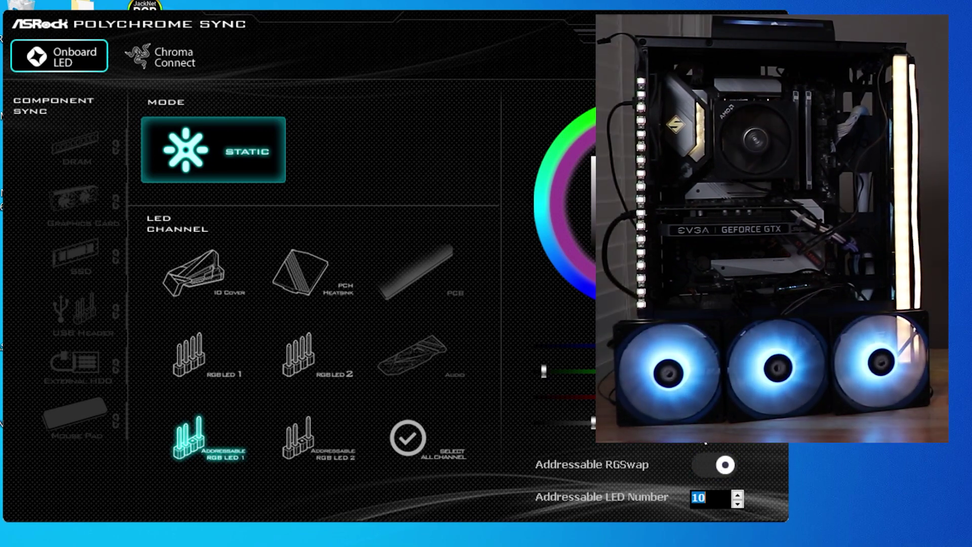
Leave RGSwap on and show Addressable RGB LED 2, which has 24 LEDs
click(713, 471)
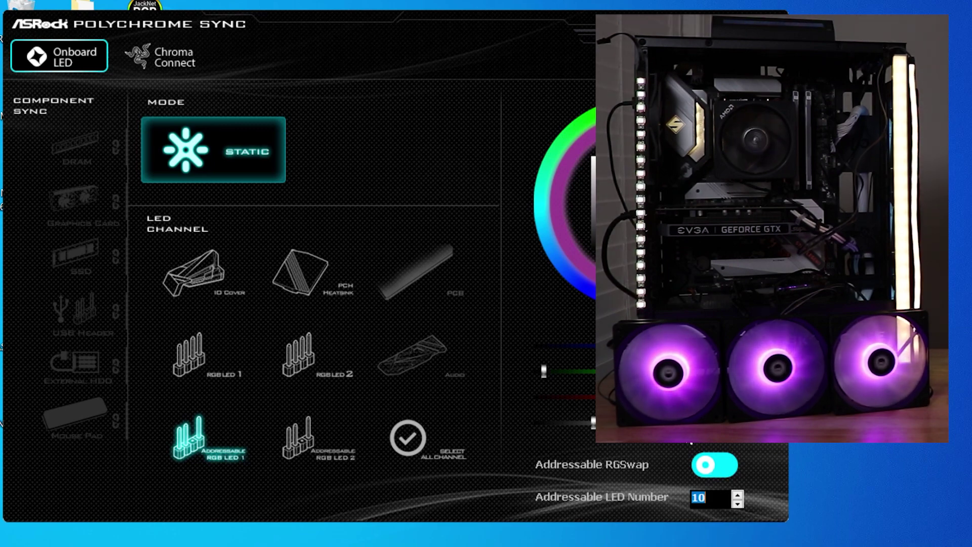
click(711, 468)
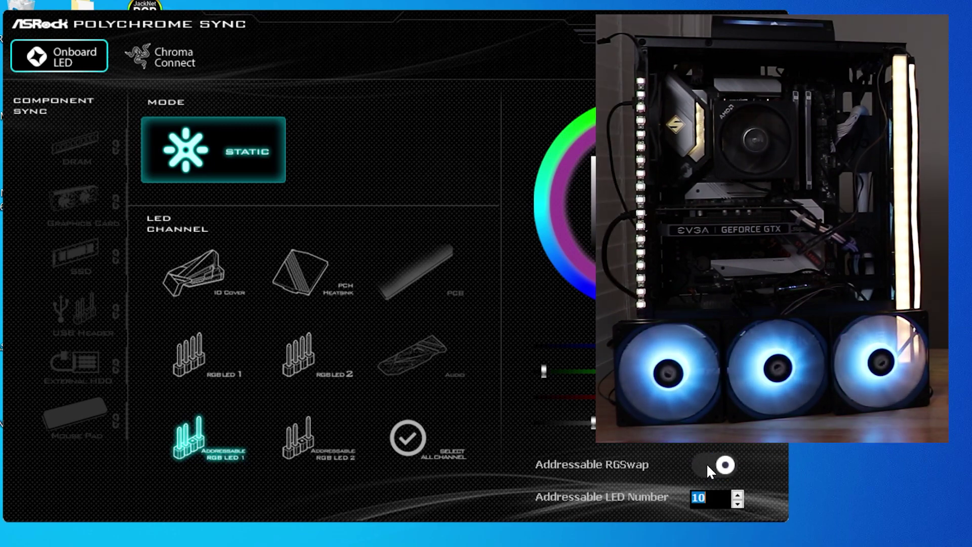
click(714, 465)
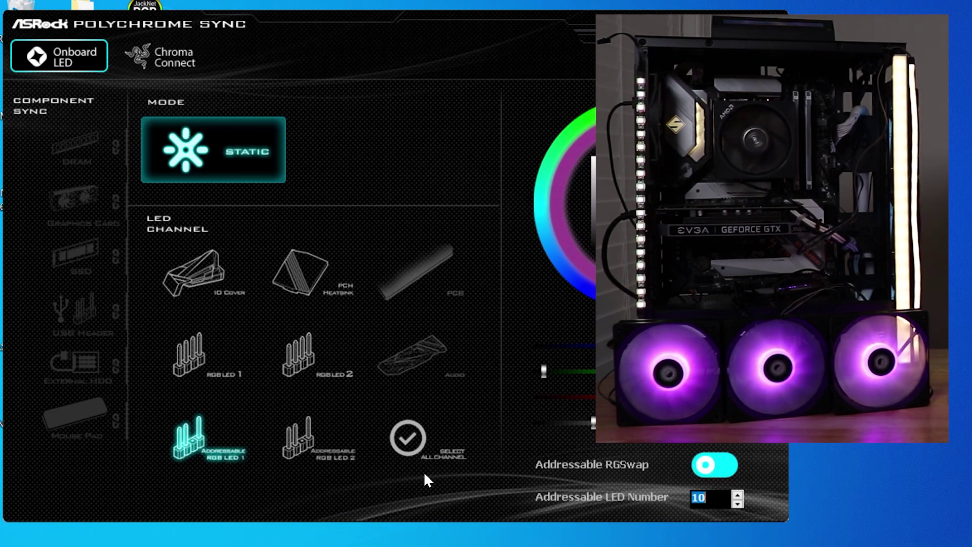
click(289, 450)
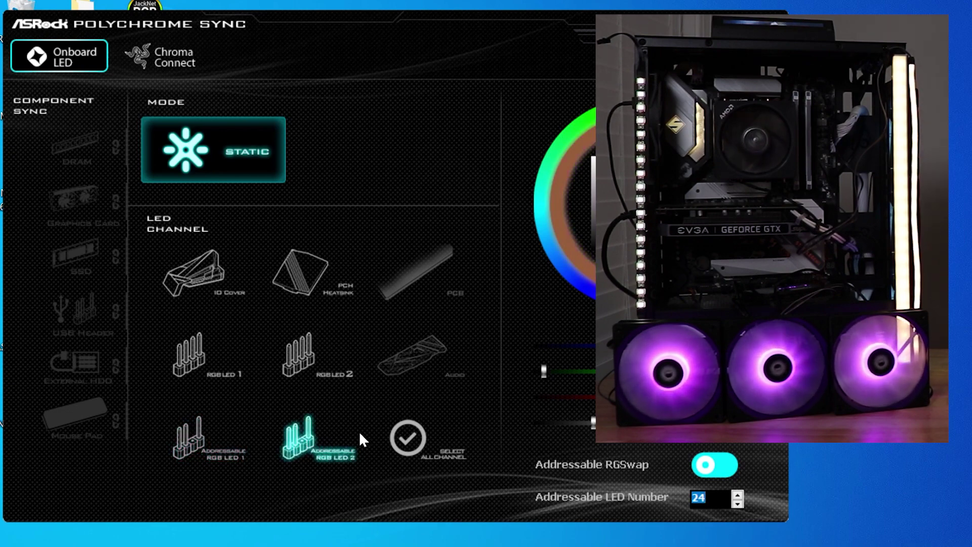
Step Addressable RGB LED 2's LED count down to 4
click(737, 504)
click(737, 504)
click(738, 504)
click(738, 503)
click(738, 504)
click(737, 503)
click(738, 504)
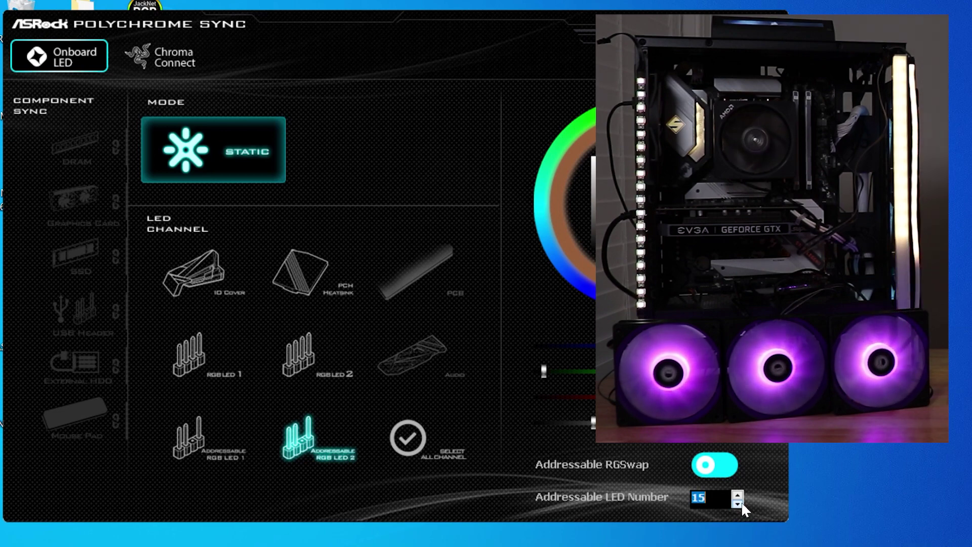
click(738, 504)
click(738, 503)
click(738, 504)
click(740, 503)
click(739, 503)
click(739, 503)
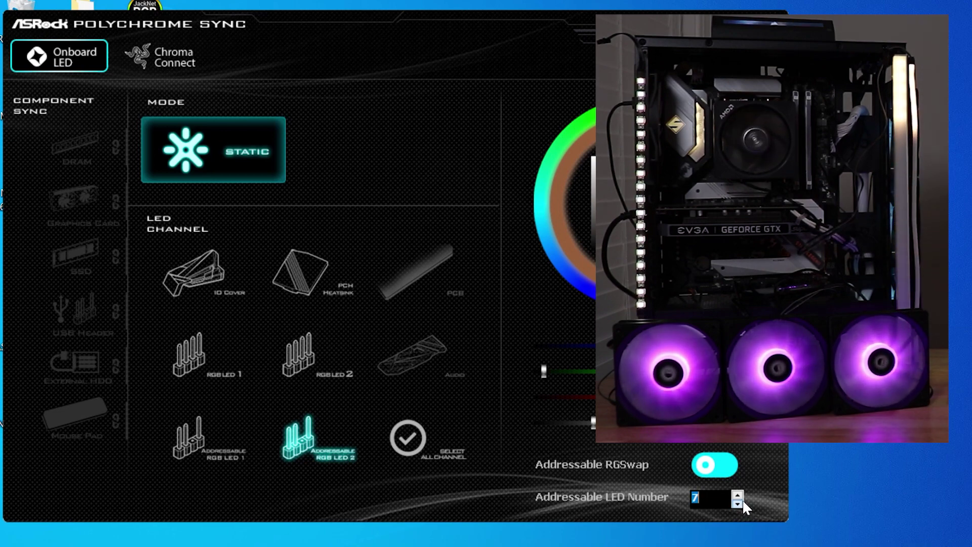
click(739, 503)
click(739, 503)
click(739, 503)
click(739, 503)
Raise the LED count back to 24 and show the RGB LED 1 channel settings
click(738, 494)
click(737, 495)
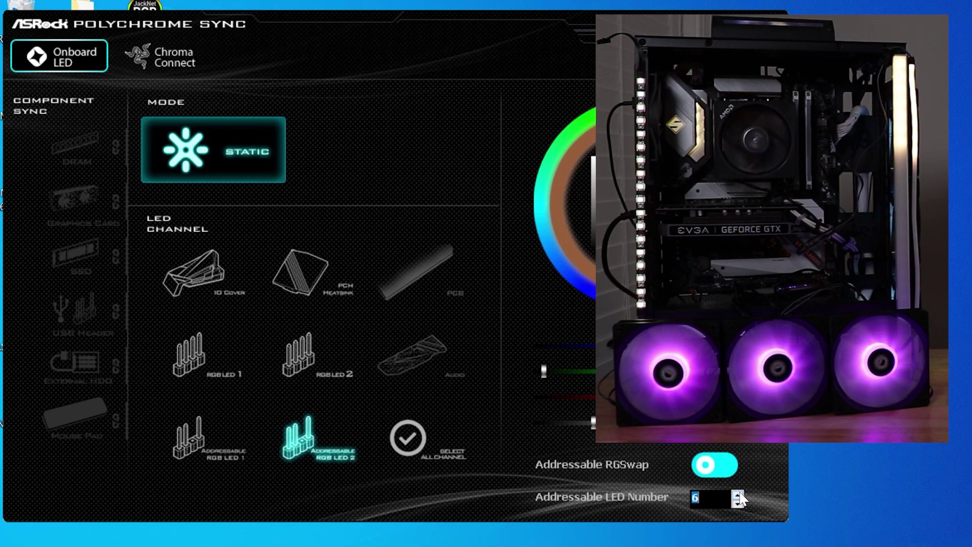
click(738, 494)
click(738, 494)
click(738, 495)
click(737, 494)
click(737, 494)
click(737, 494)
click(738, 494)
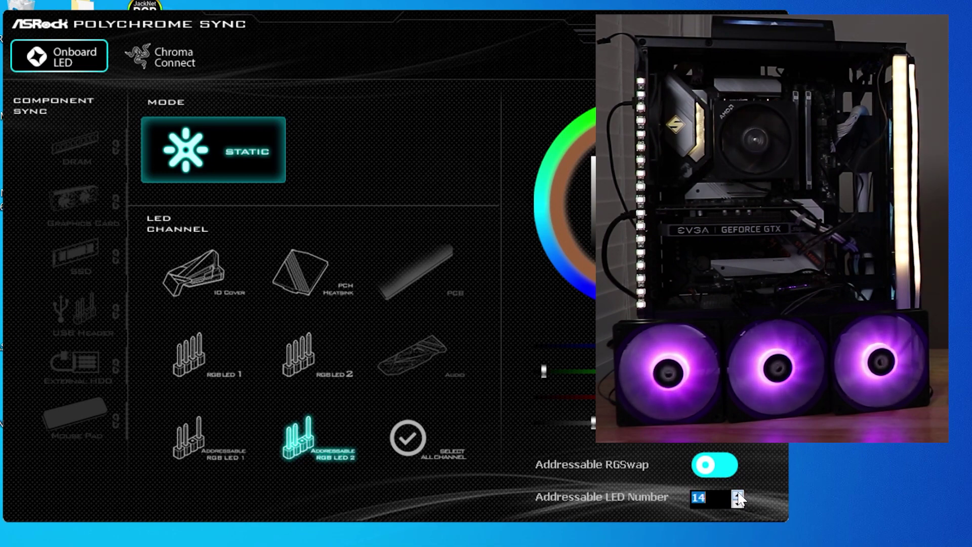
click(738, 494)
click(738, 494)
click(738, 494)
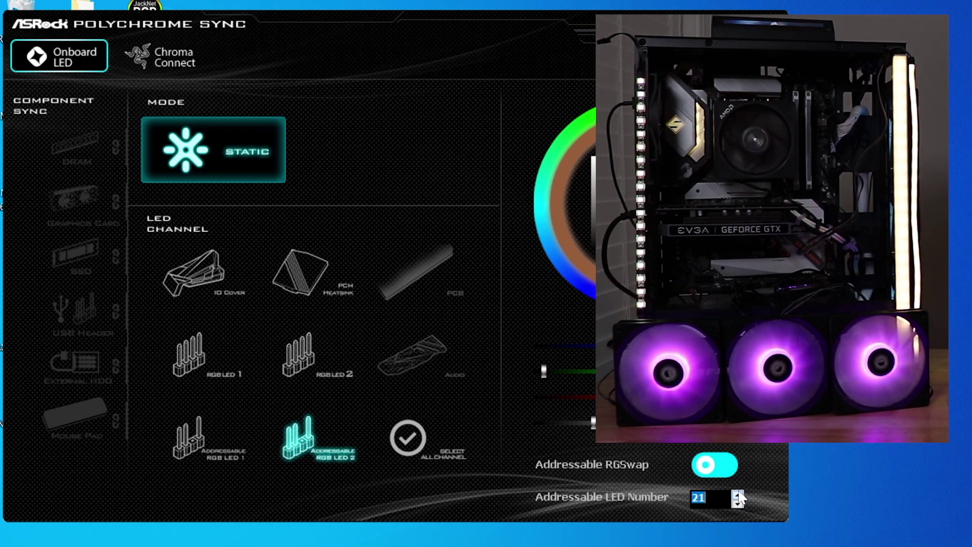
click(737, 494)
click(737, 494)
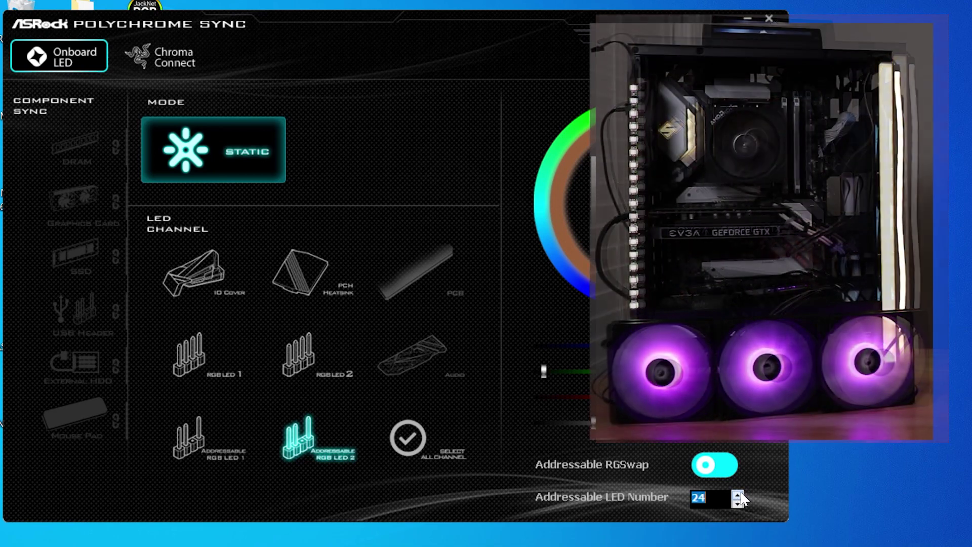
click(737, 494)
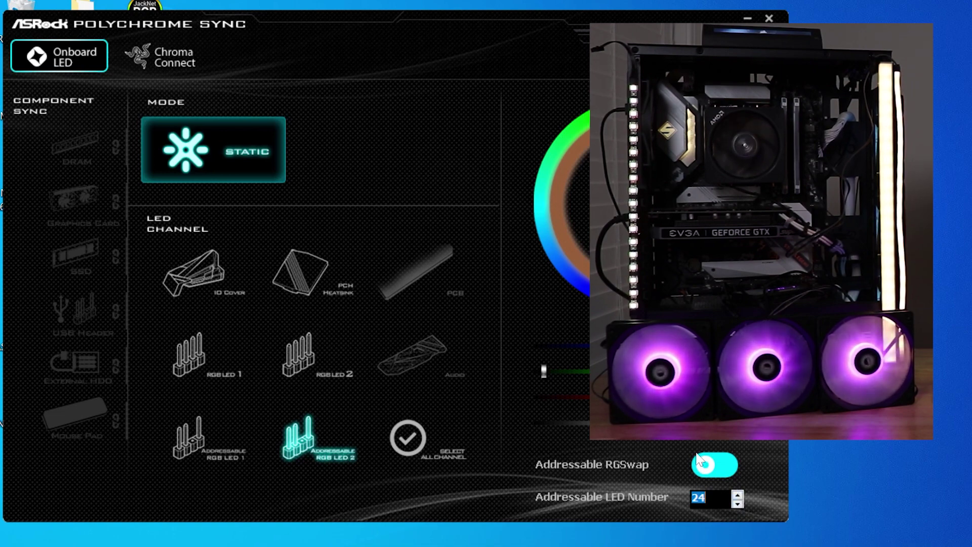
click(239, 373)
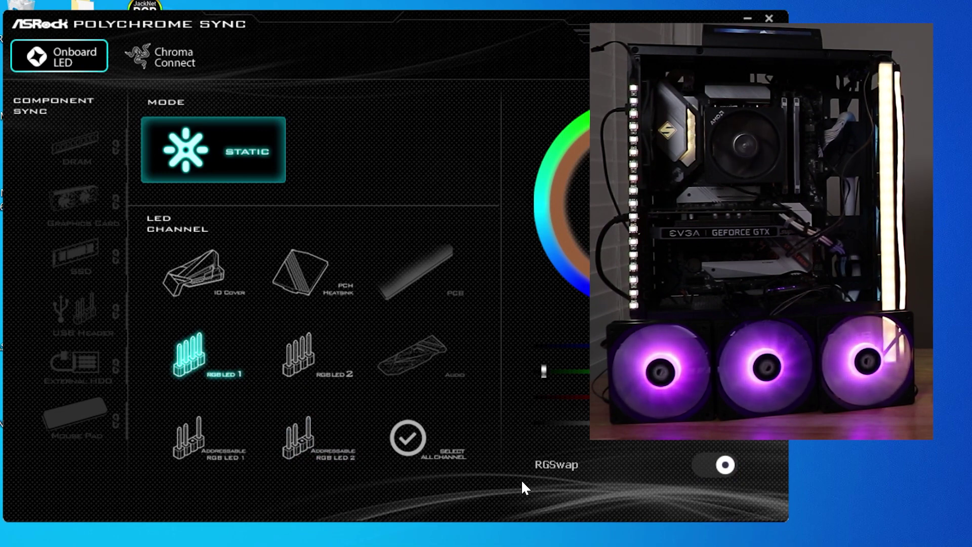
Switch between the RGB LED 2 and RGB LED 1 channels, ending on RGB LED 1
click(319, 367)
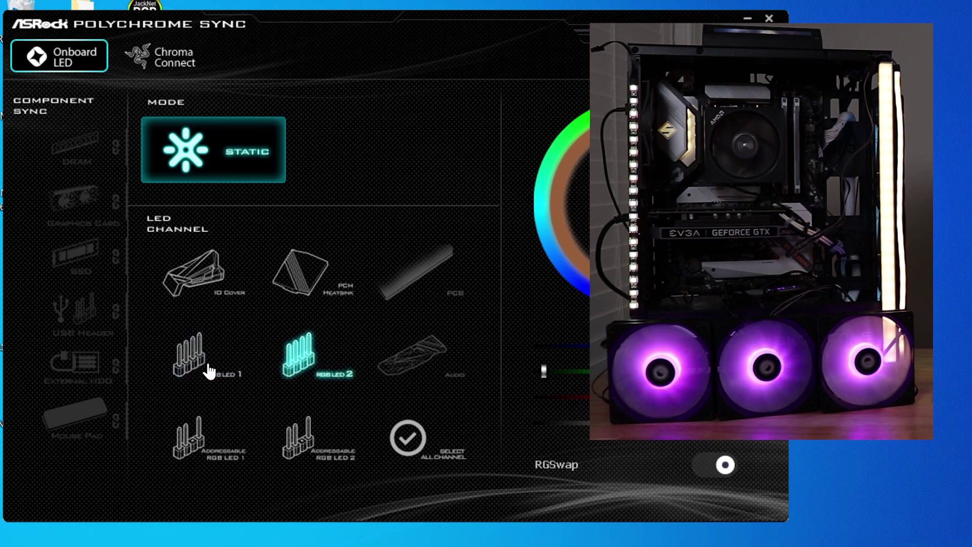
click(205, 367)
click(279, 364)
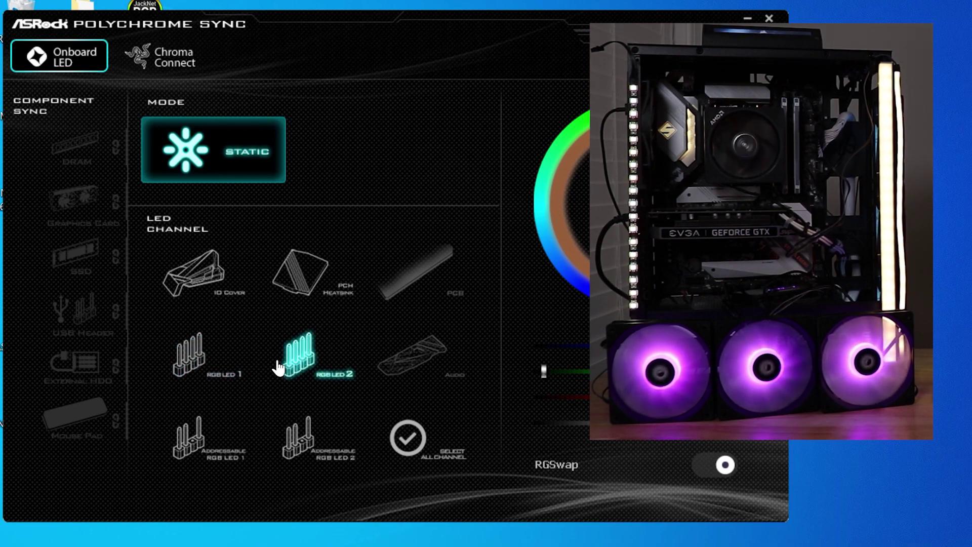
click(212, 365)
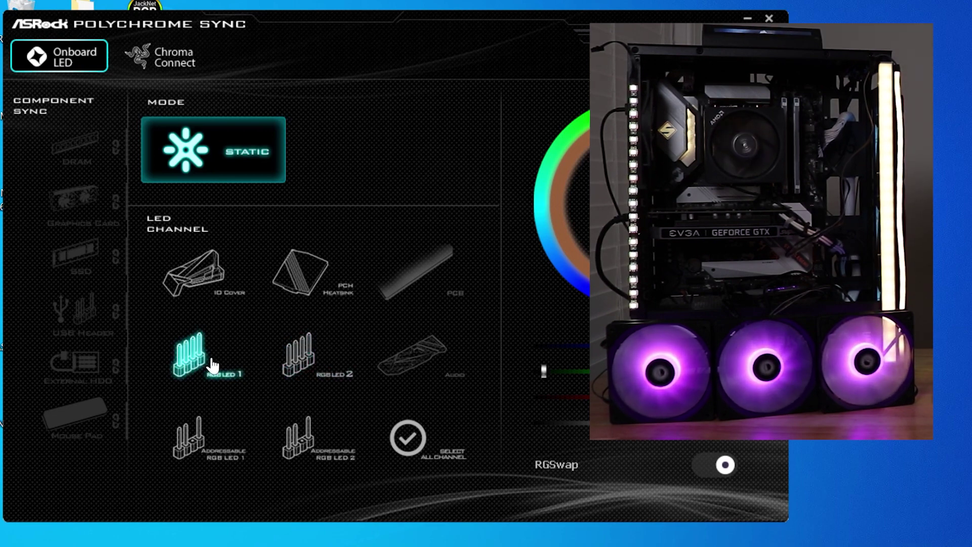
Switch back and forth between the IO Cover and PCH Heatsink lighting channels
click(221, 298)
click(281, 275)
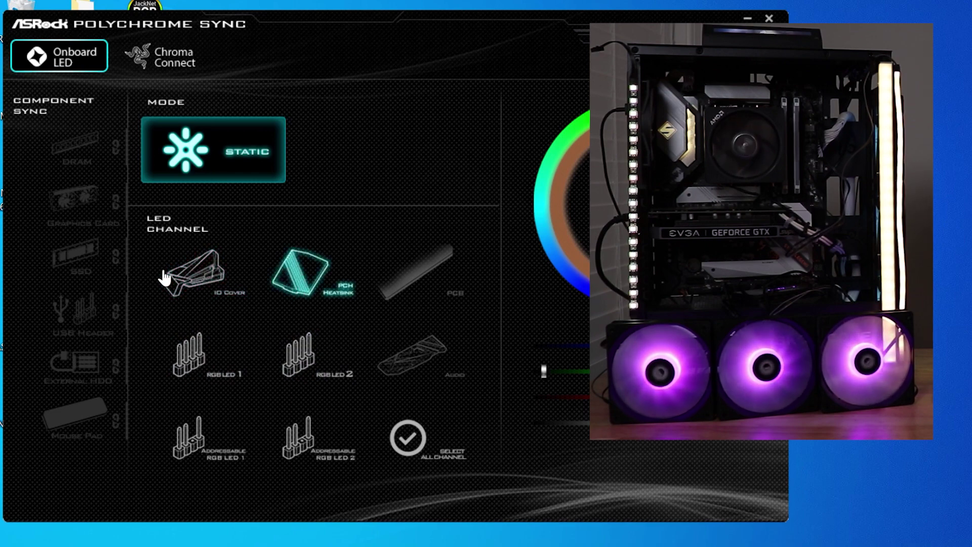
click(164, 278)
click(301, 269)
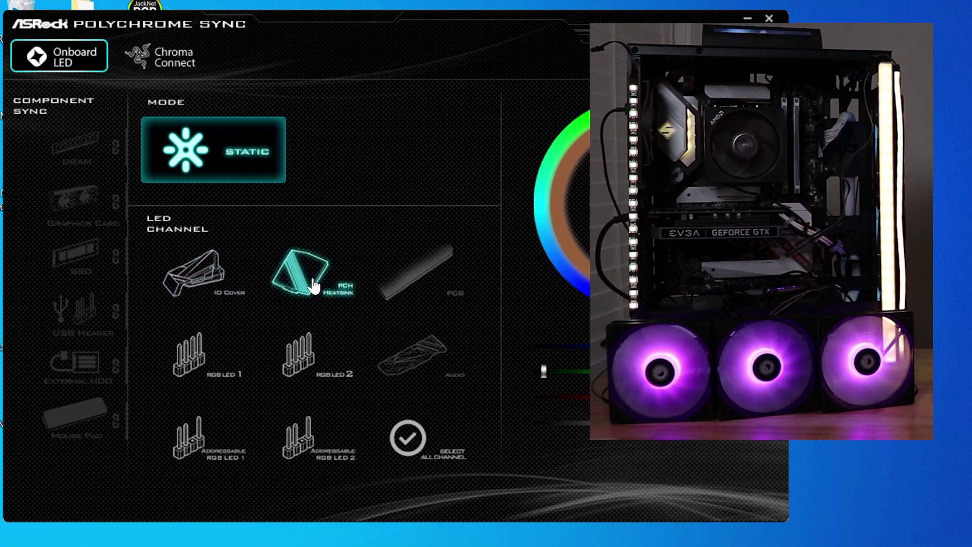
click(223, 293)
click(287, 293)
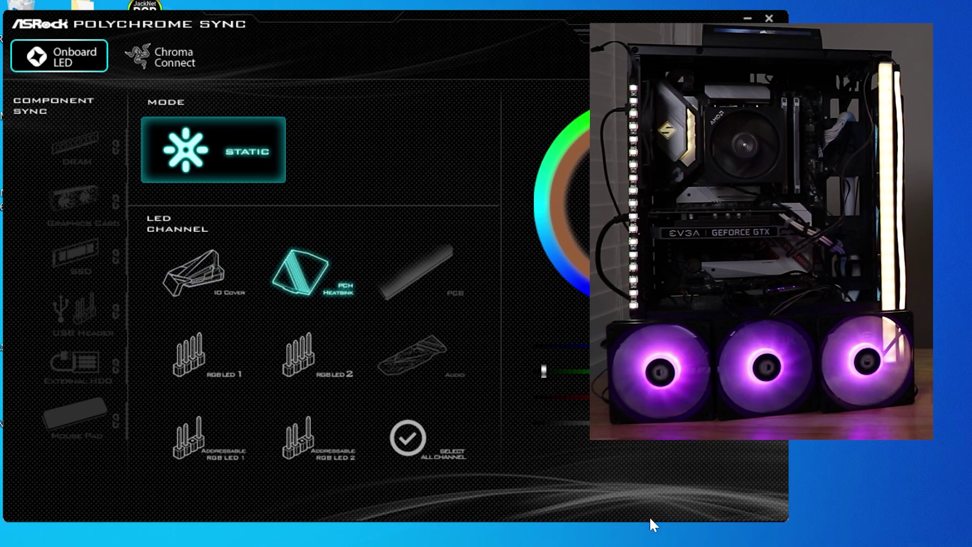
Switch between the addressable channels, ending on Addressable RGB LED 1 with 10 LEDs
click(324, 452)
click(207, 453)
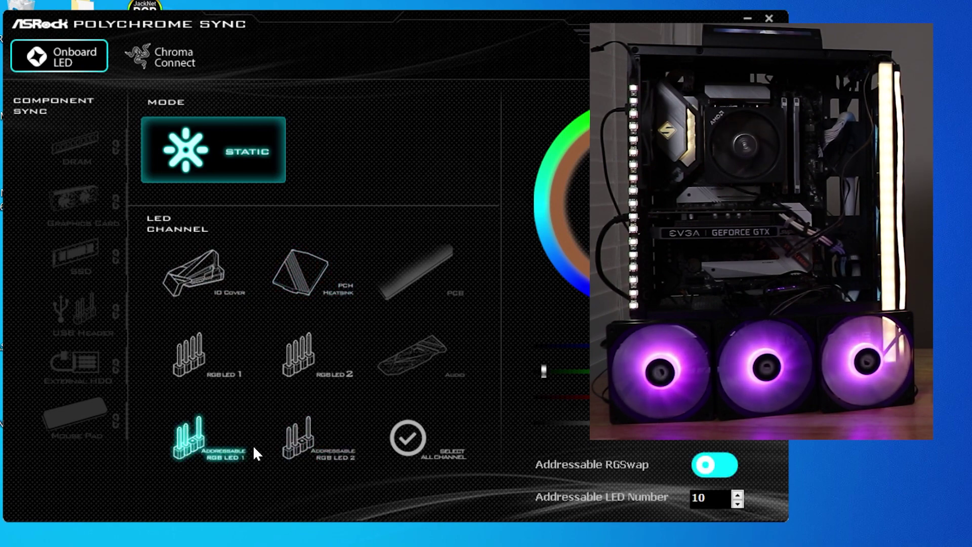
click(310, 448)
click(229, 448)
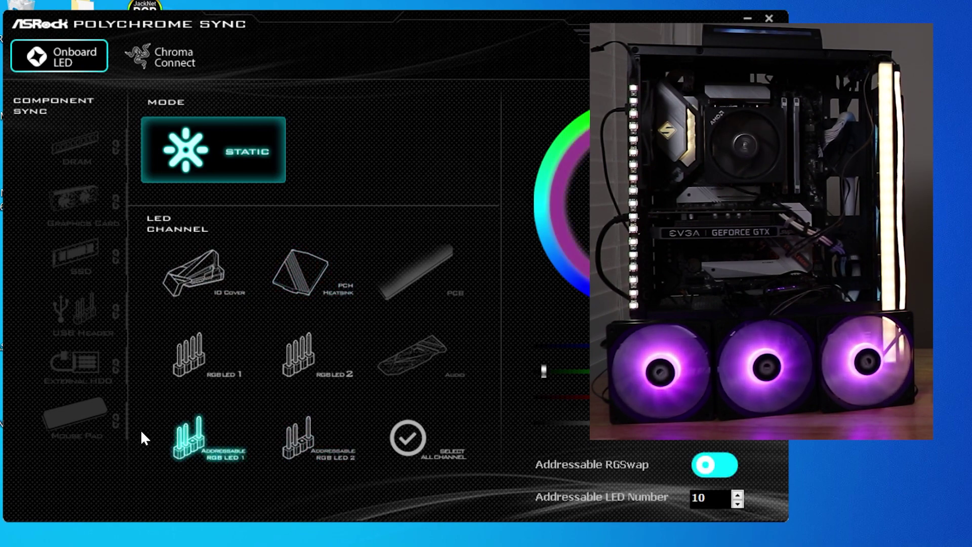
Sync all channels, try Scan, Neon and Water, set speed near 45%, and settle on Rainbow
click(452, 465)
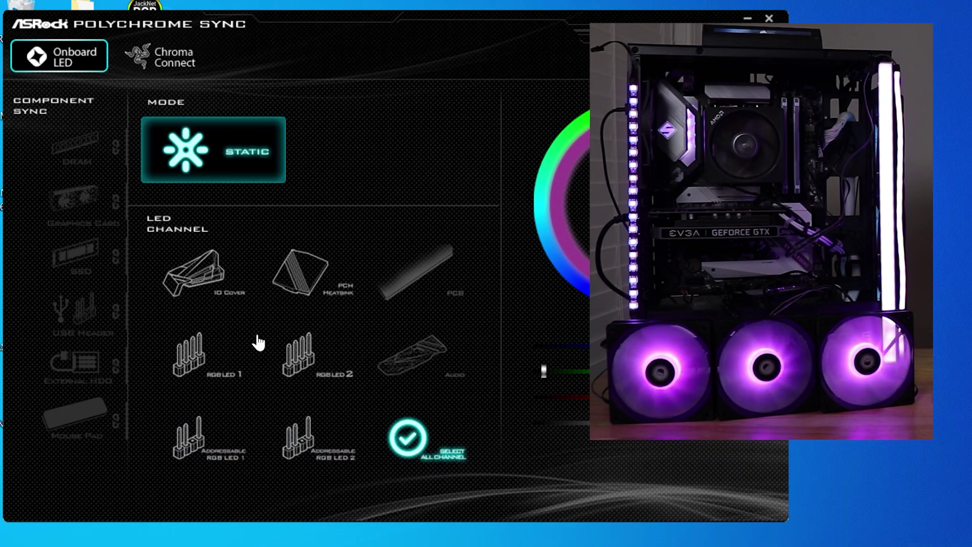
click(226, 140)
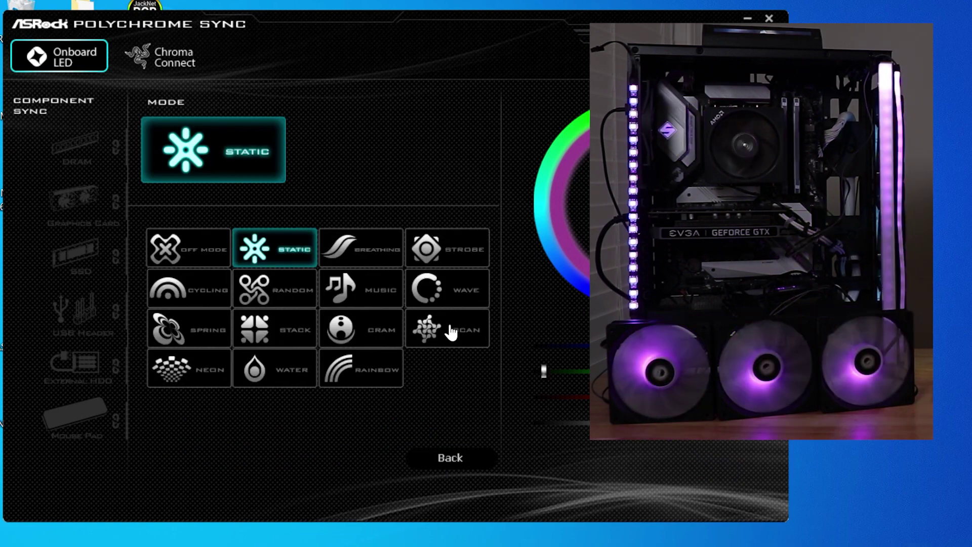
click(424, 332)
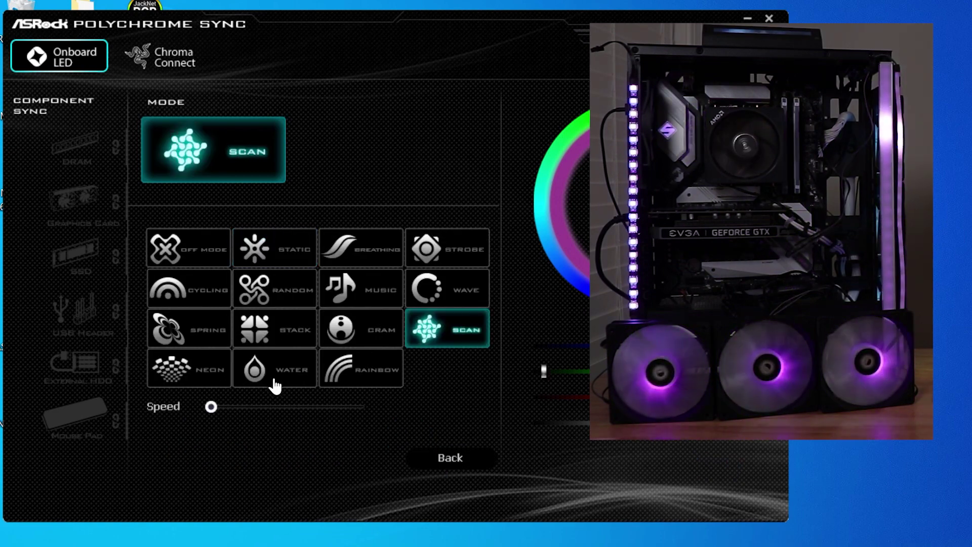
click(203, 377)
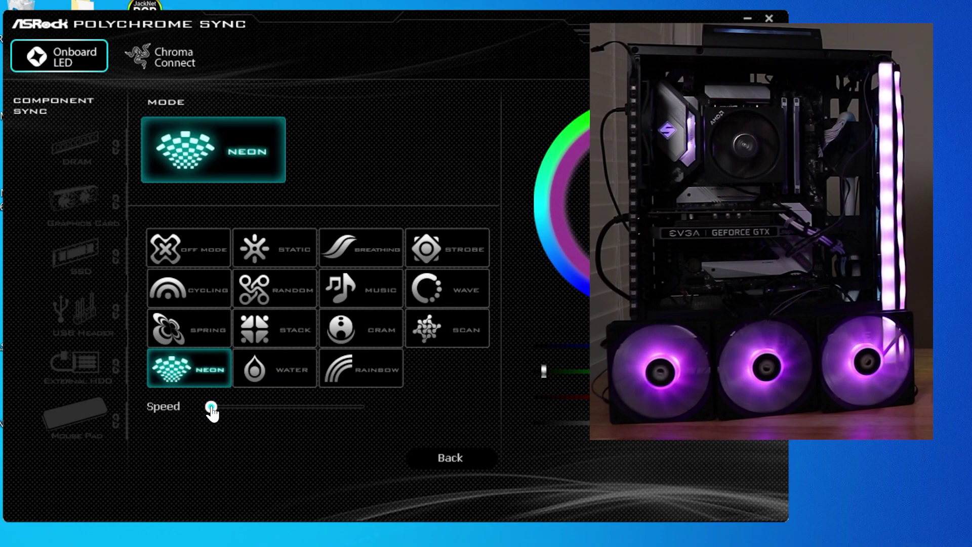
drag(211, 408, 279, 415)
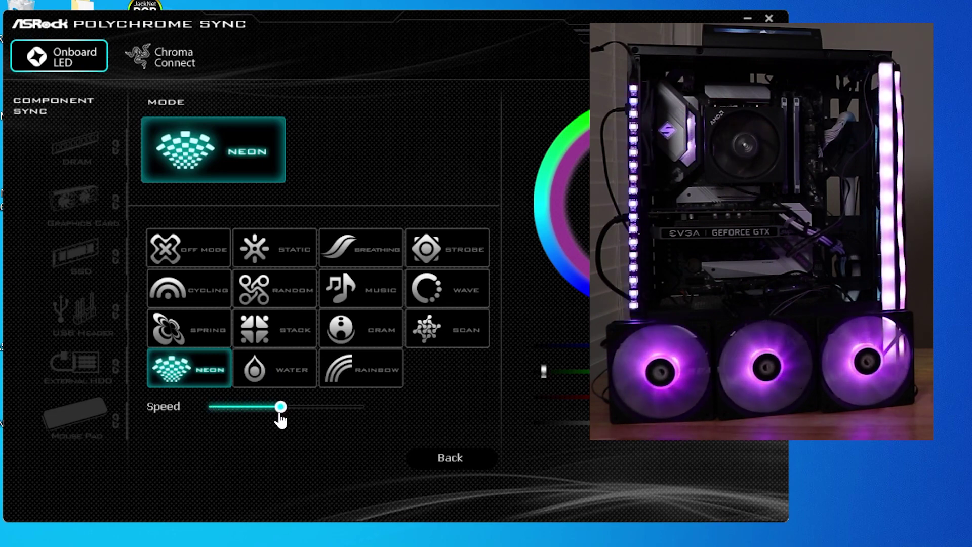
click(266, 372)
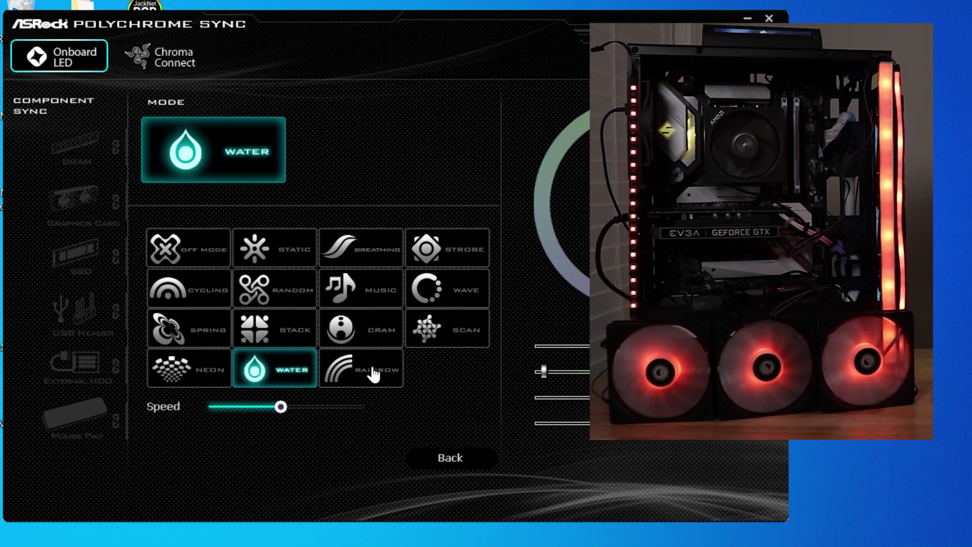
click(378, 375)
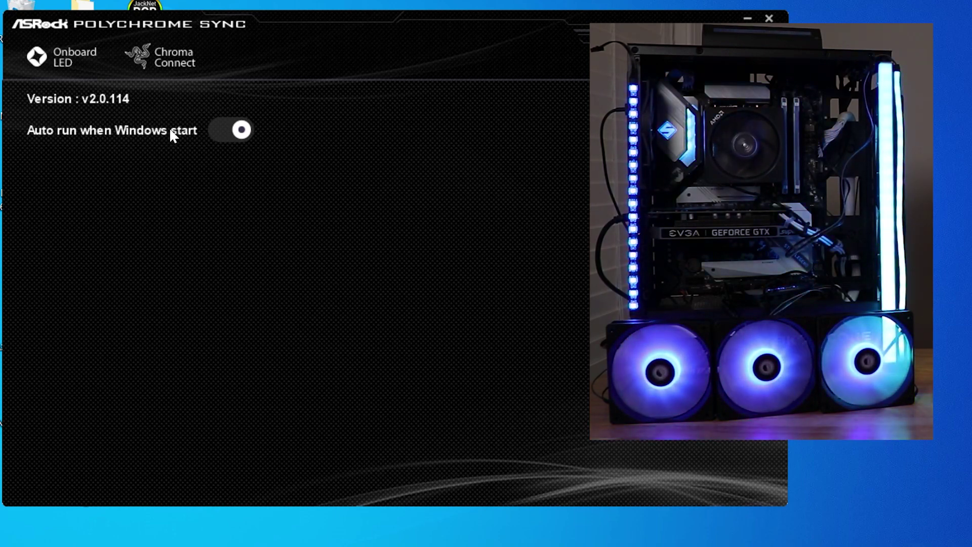
click(238, 132)
click(239, 134)
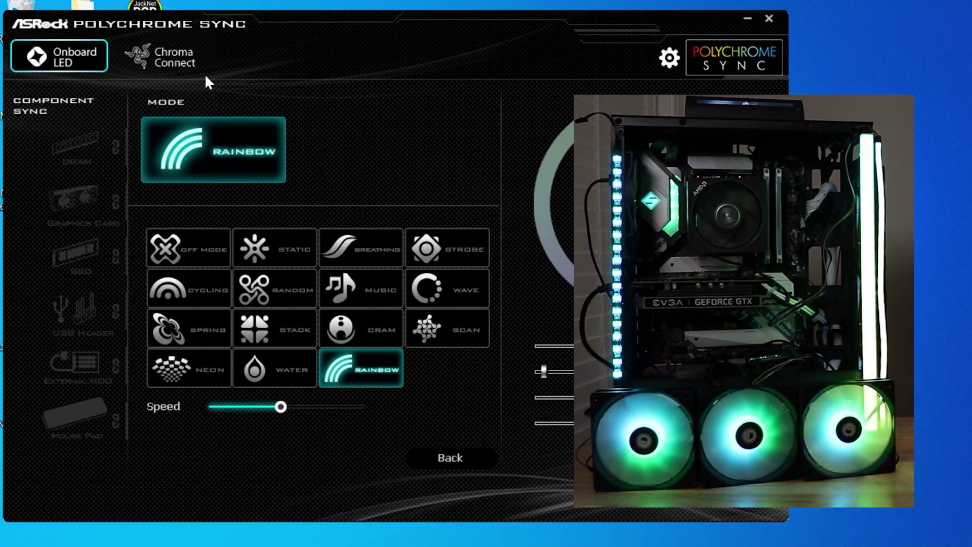
click(167, 57)
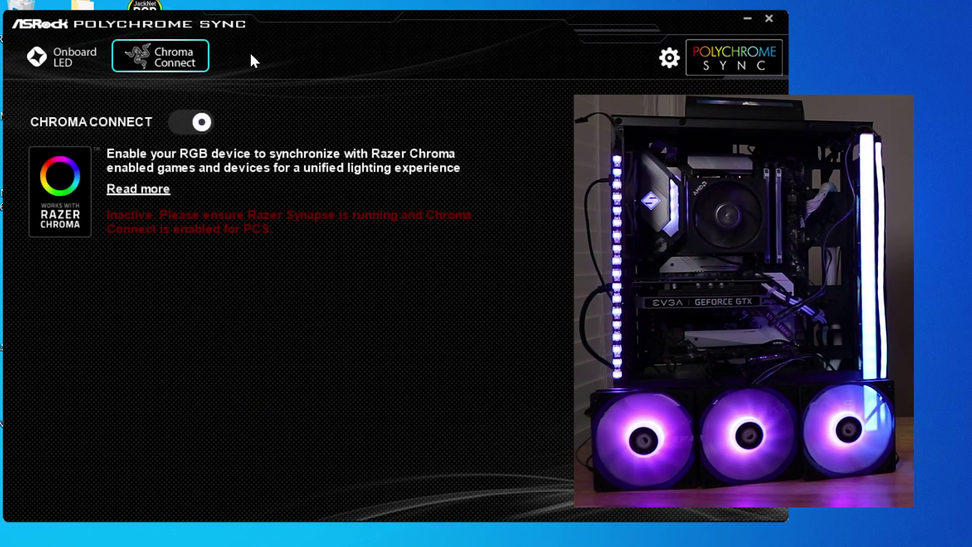
click(63, 58)
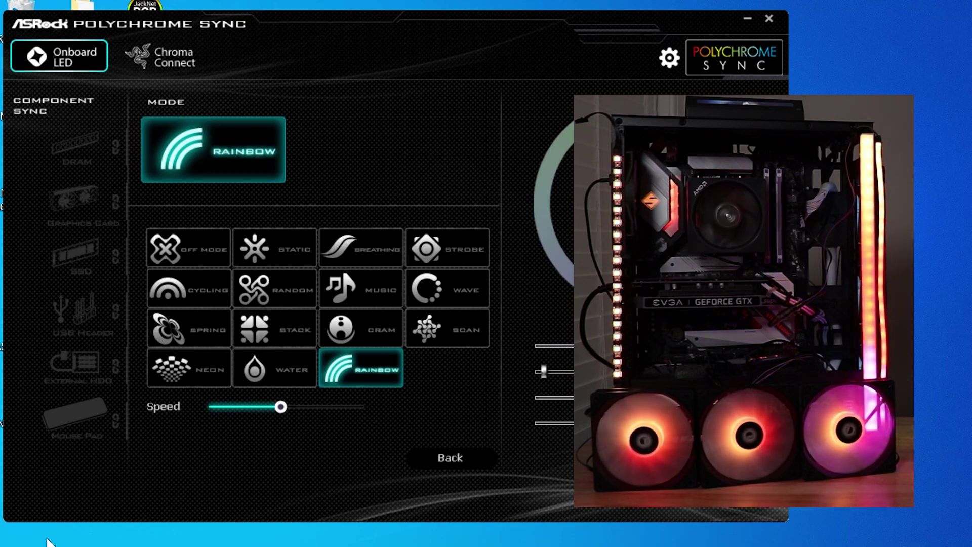
Return to the LED channel list with Select All Channel enabled and reveal hidden tray icons
click(448, 462)
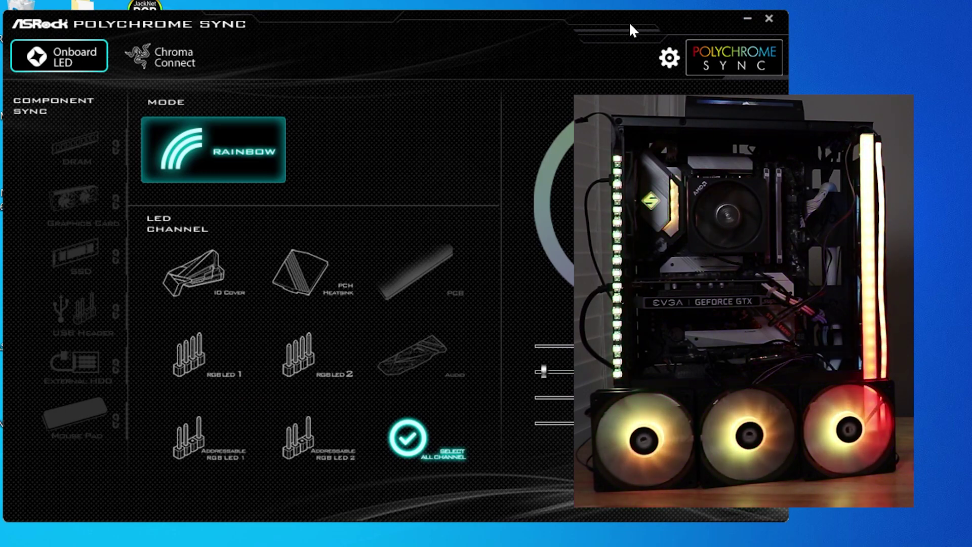
mouse_move(629, 22)
mouse_down()
mouse_move(530, 20)
mouse_move(630, 21)
mouse_up()
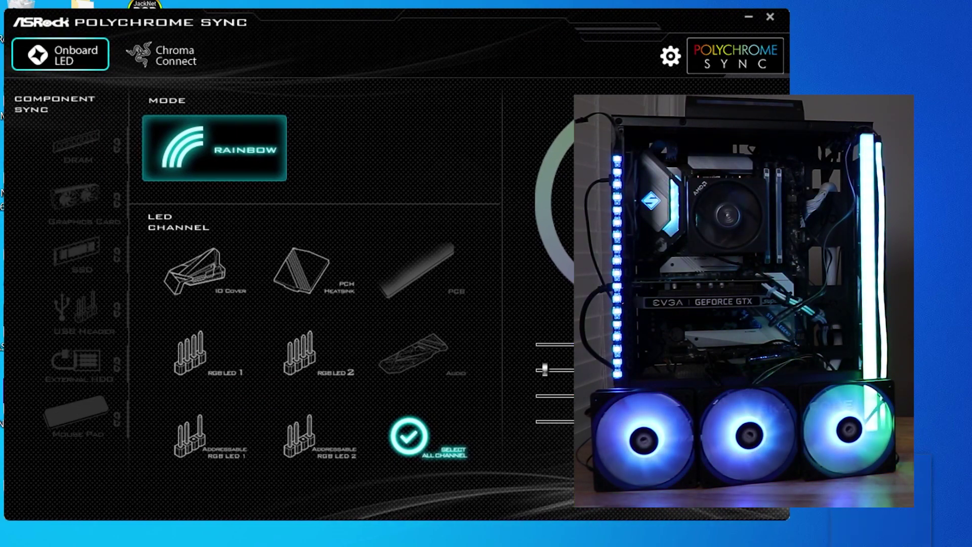
click(855, 546)
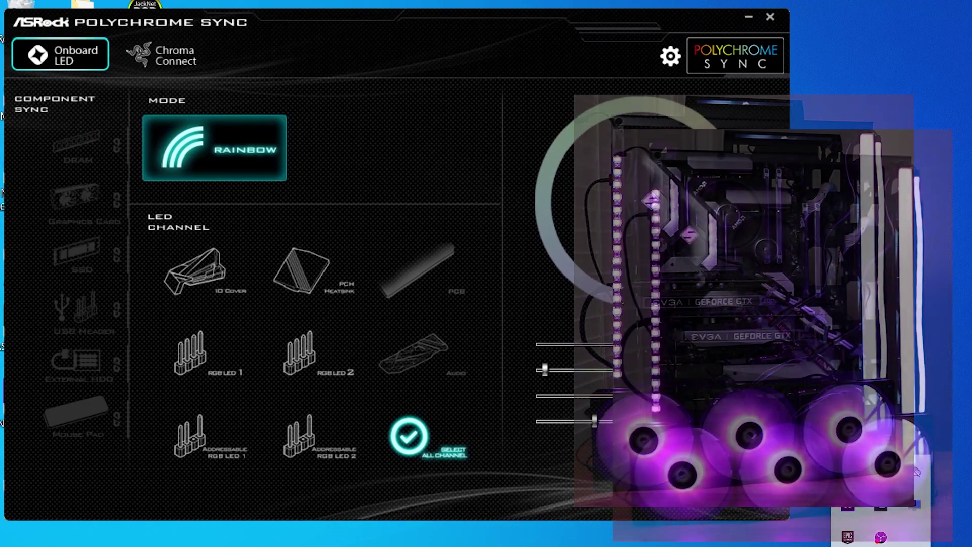
Launch Razer Synapse and apply the Breathing quick effect with Color 1 set to blue
click(747, 17)
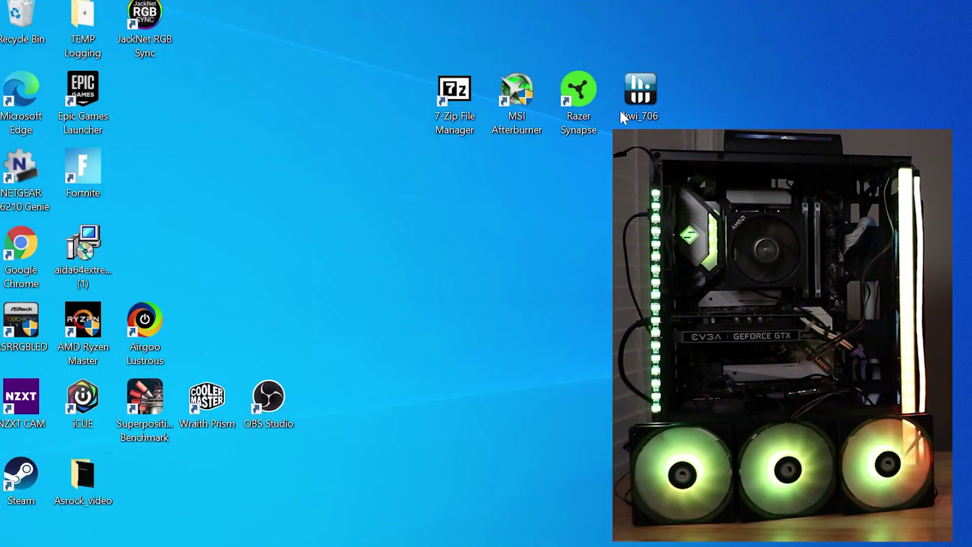
double_click(578, 91)
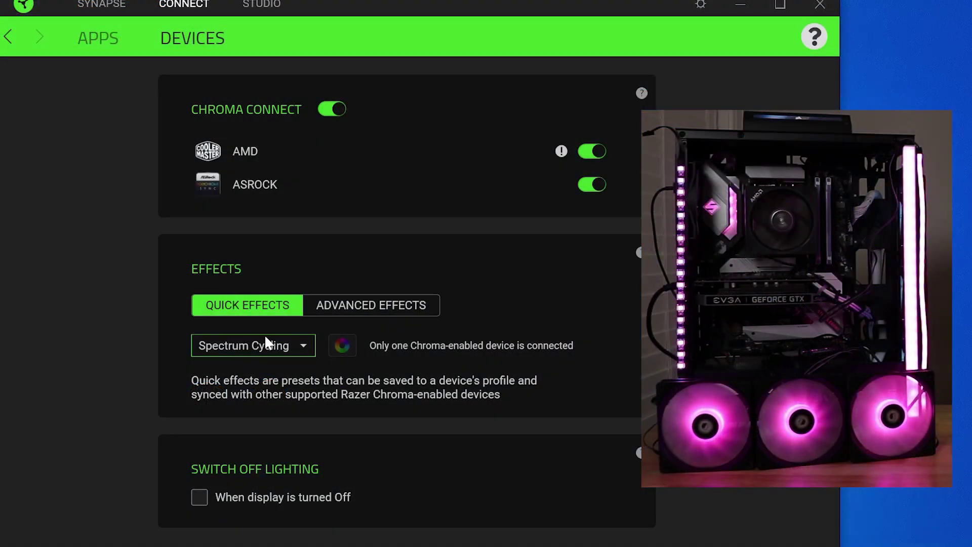
click(277, 347)
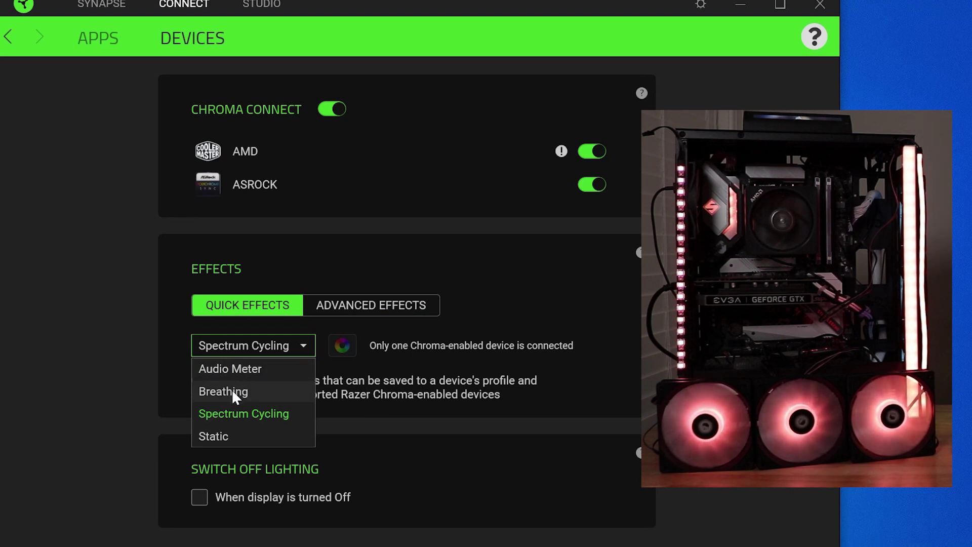
click(232, 389)
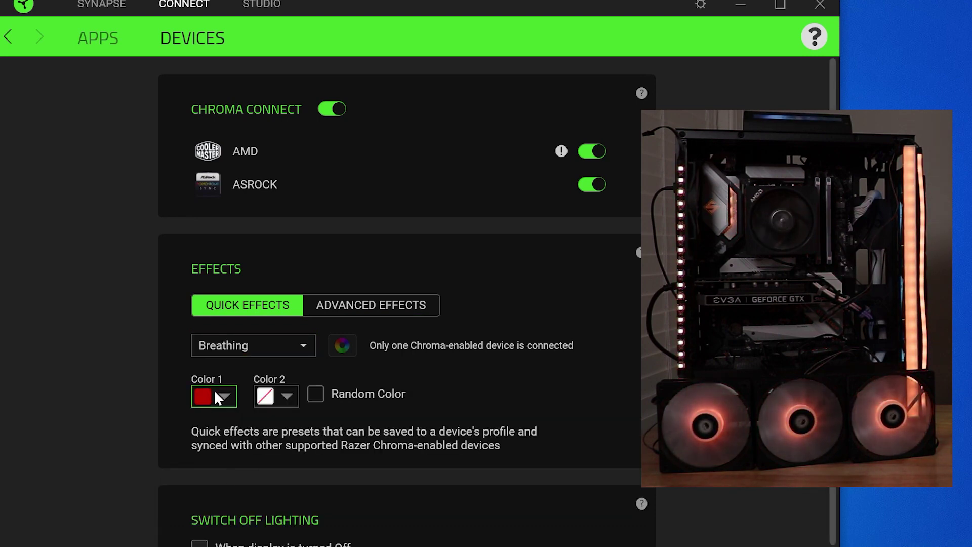
click(225, 395)
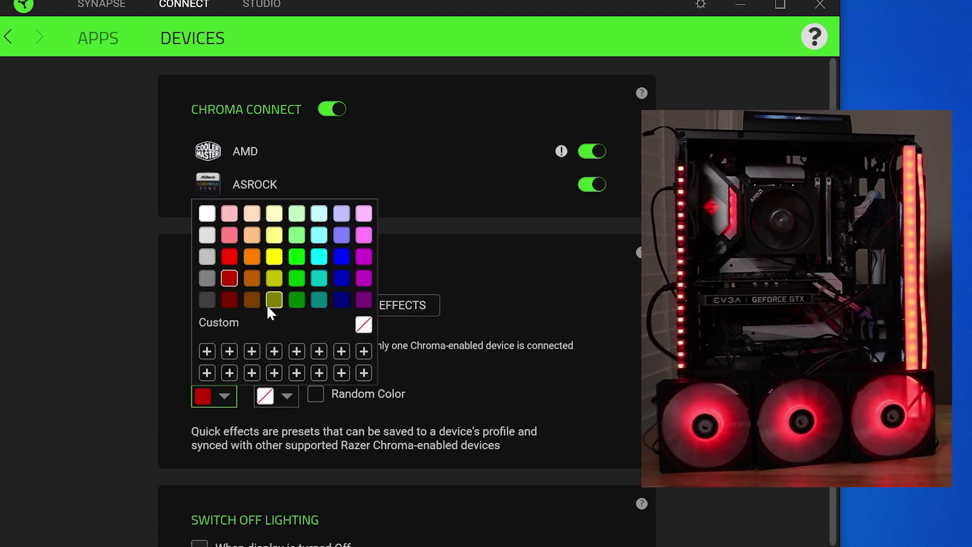
click(341, 278)
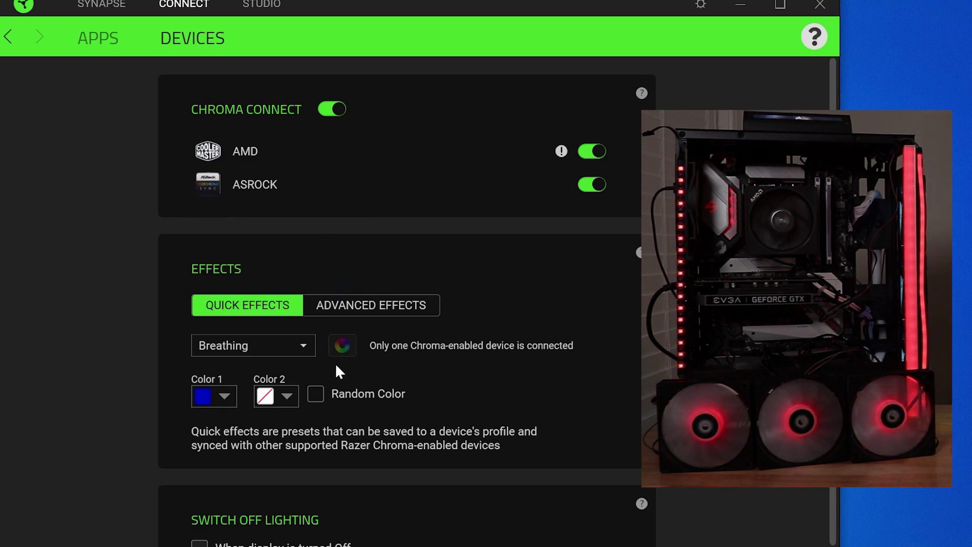
Enter Chroma Studio through Advanced Effects and select the ASROCK device
click(353, 306)
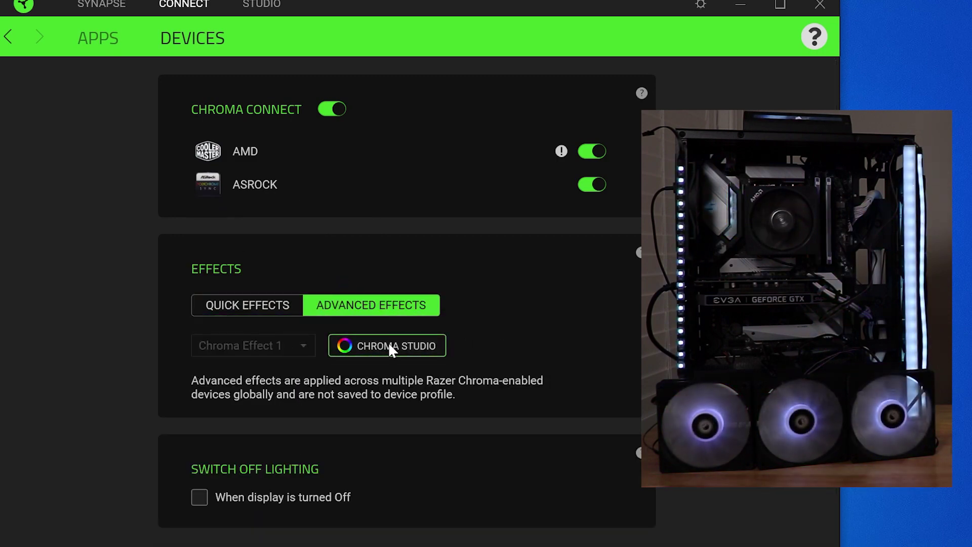
click(389, 345)
click(330, 319)
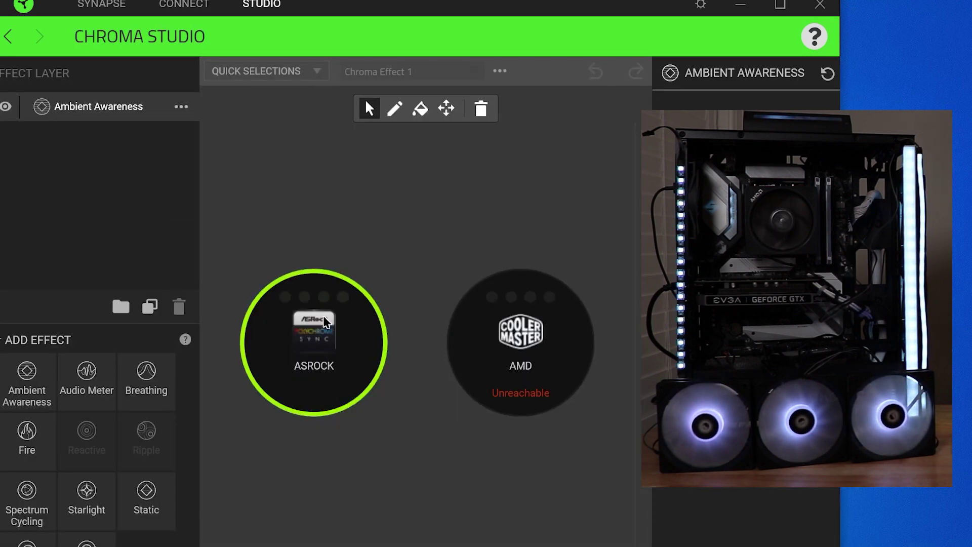
Add a Static layer, trying light and deep blue before making it pure green
mouse_move(325, 321)
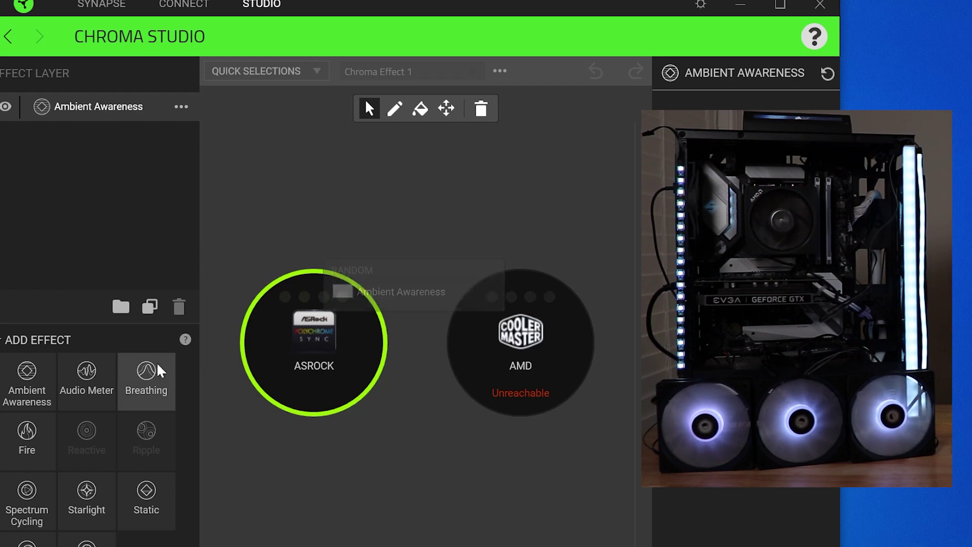
click(29, 458)
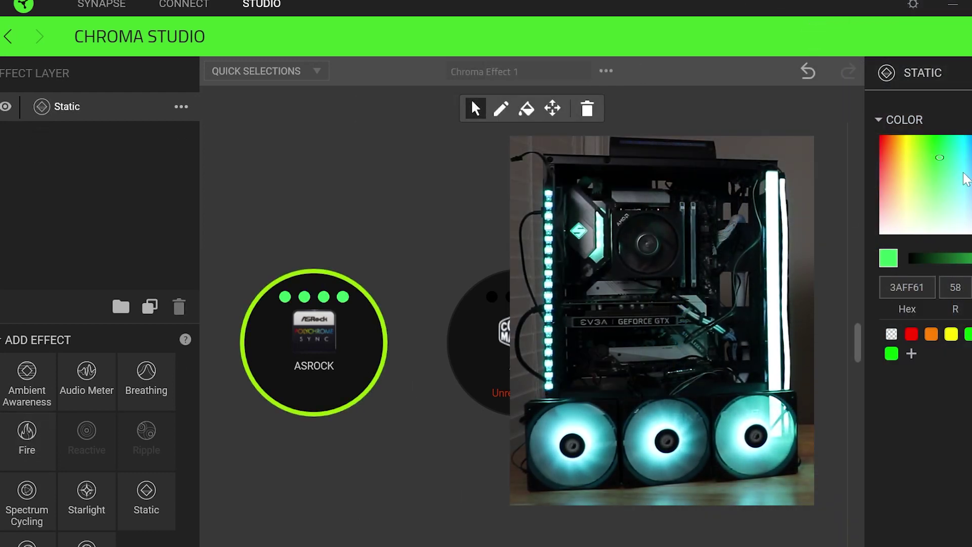
click(970, 165)
drag(969, 164, 971, 172)
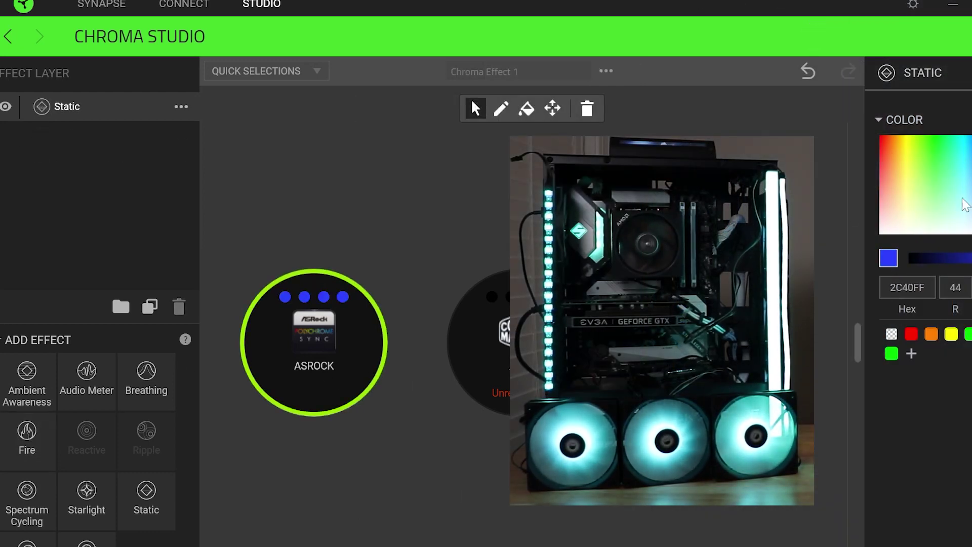
click(969, 335)
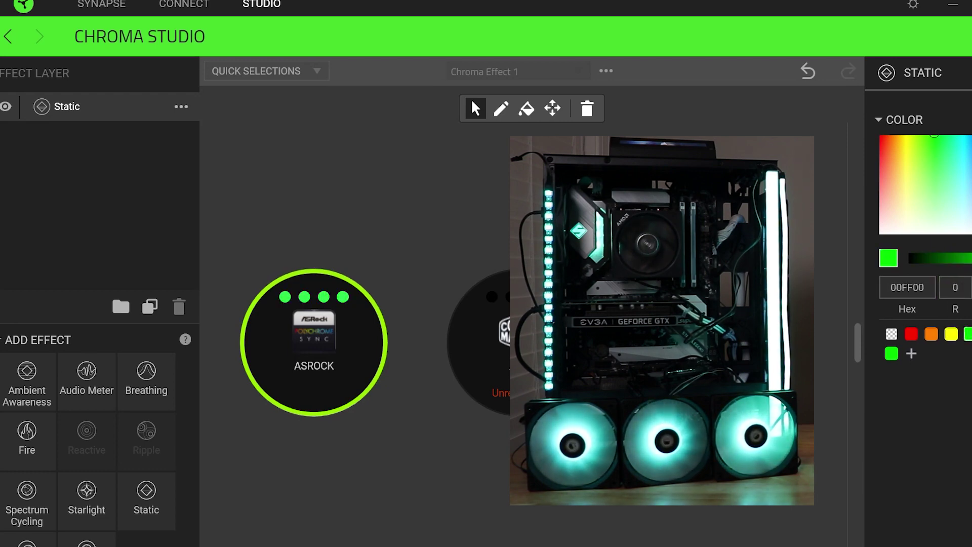
Add a Breathing layer and delete the Static layer
click(135, 391)
mouse_move(290, 294)
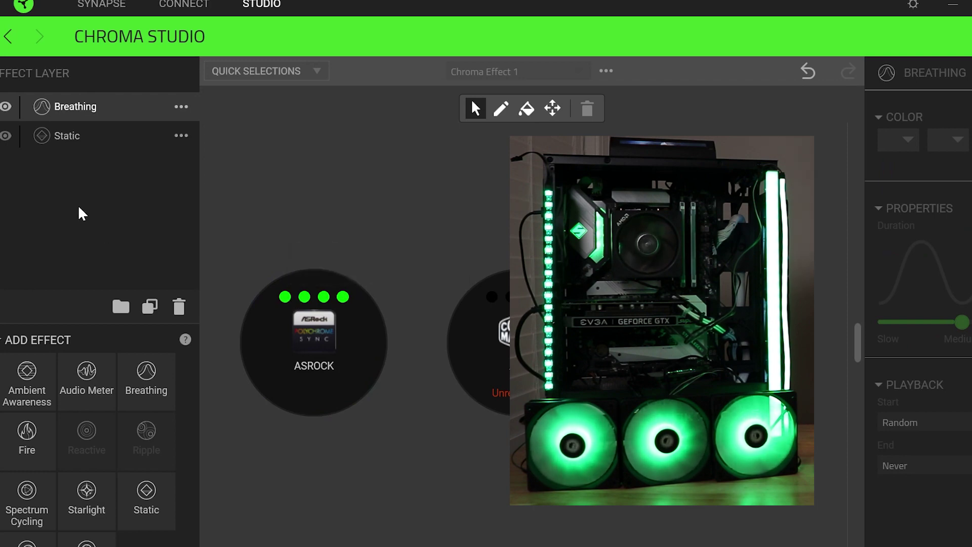
right_click(103, 136)
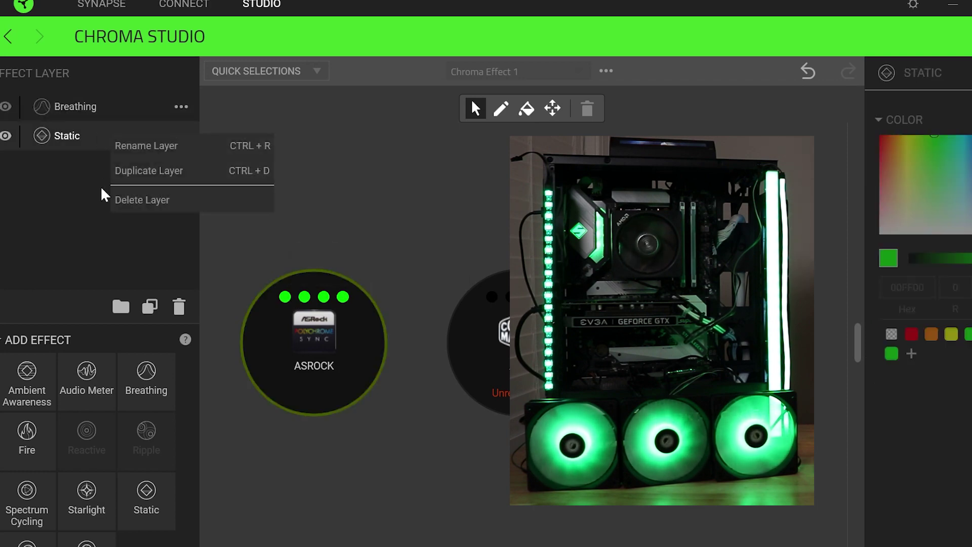
click(132, 198)
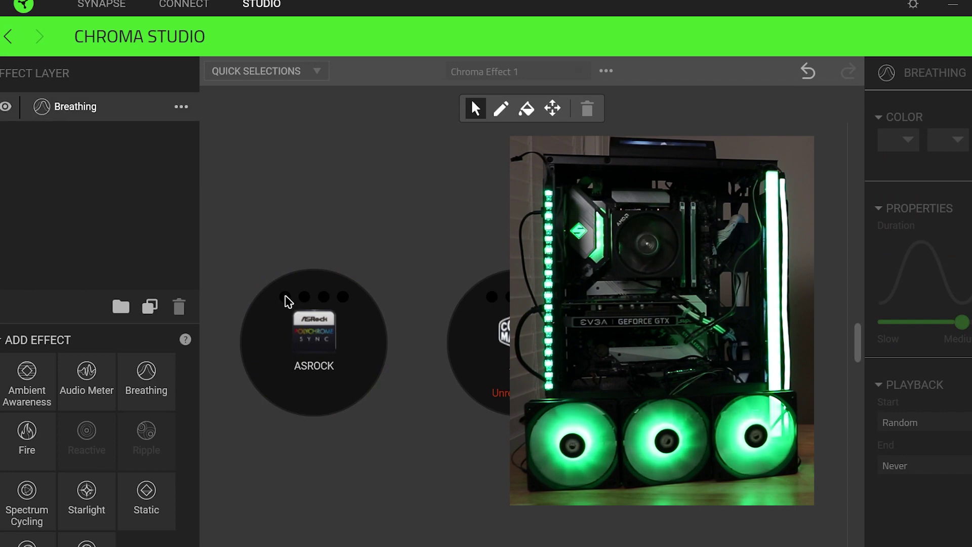
Apply Breathing to the ASRock device with its first colour set to green 50FF6A
click(288, 301)
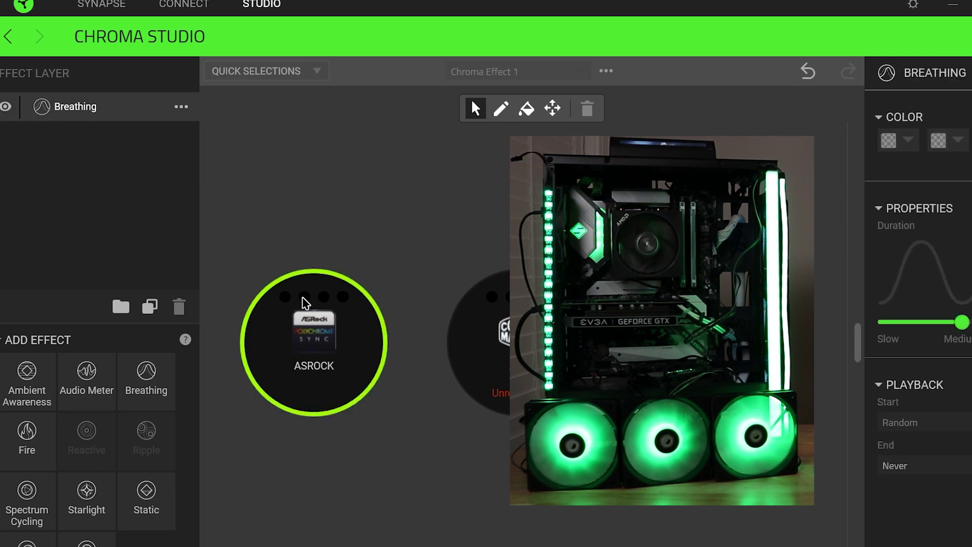
click(906, 141)
drag(920, 190, 940, 192)
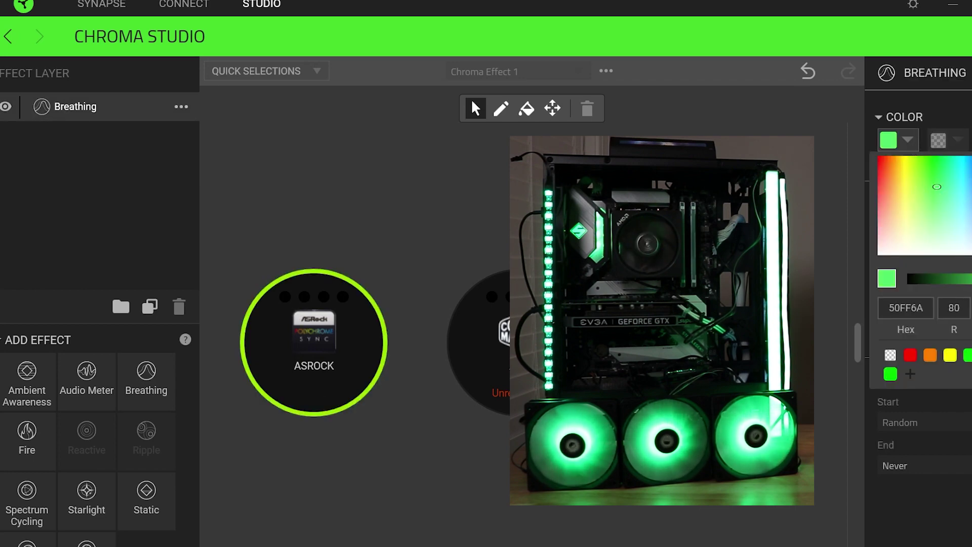
click(903, 541)
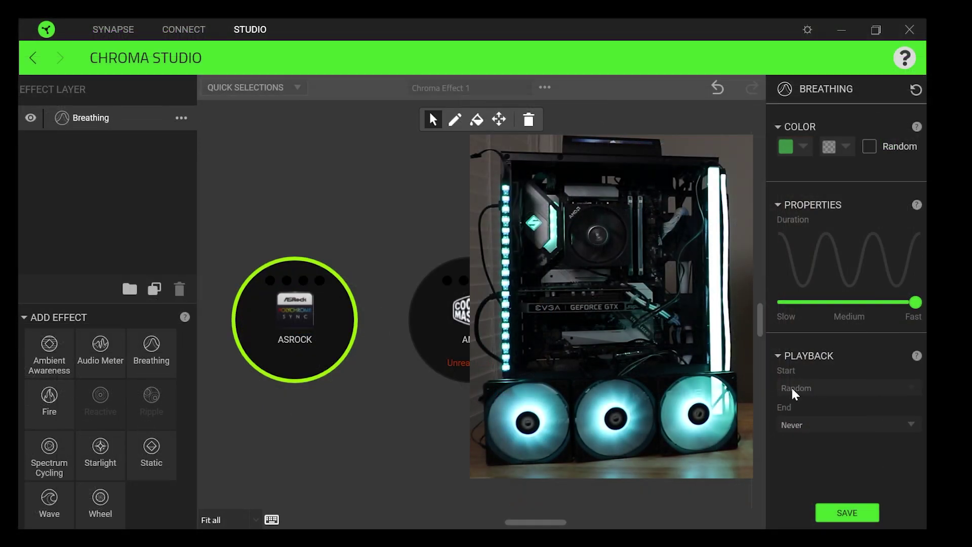
Add a Wave effect layer and delete the Breathing layer
right_click(109, 123)
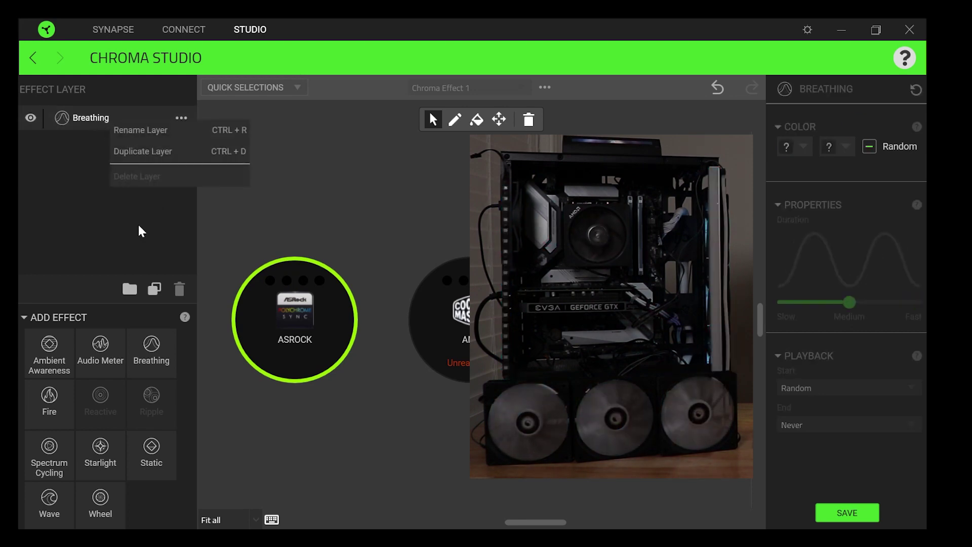
click(86, 178)
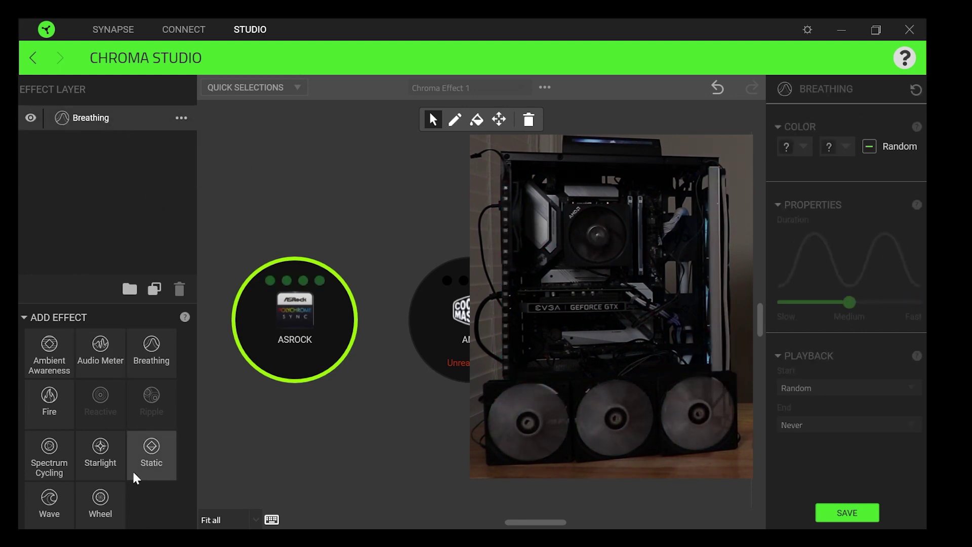
drag(49, 504, 102, 152)
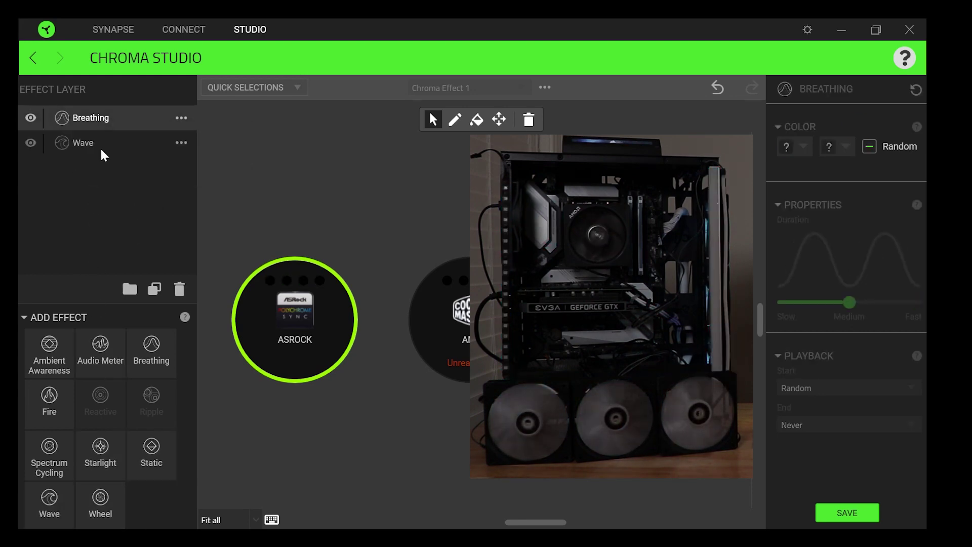
right_click(119, 133)
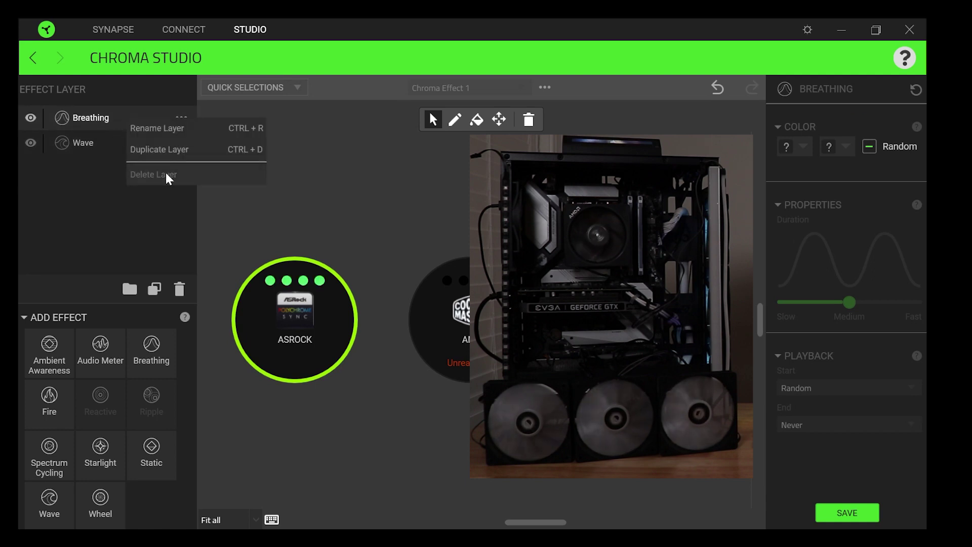
click(227, 175)
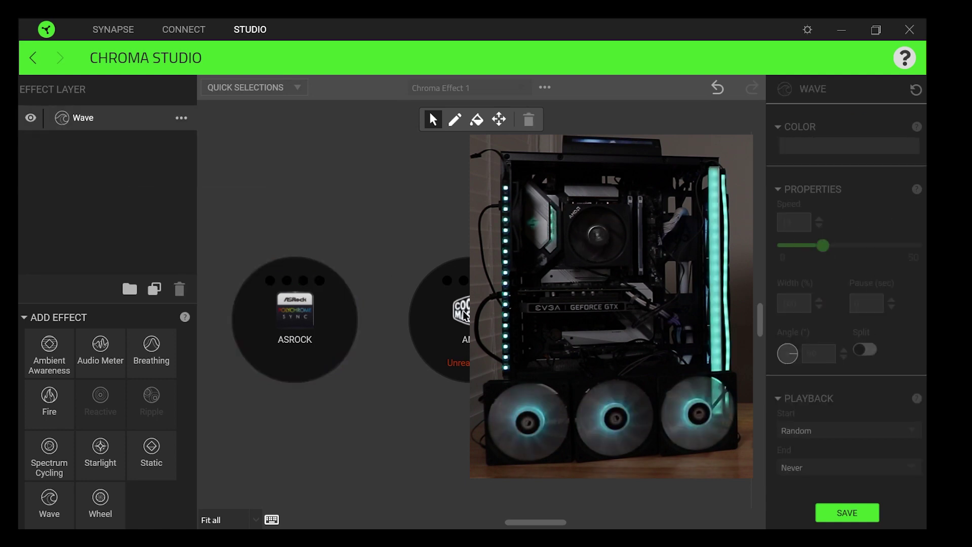
Apply Wave to the ASRock device with the yellow-green pattern and save it
click(246, 351)
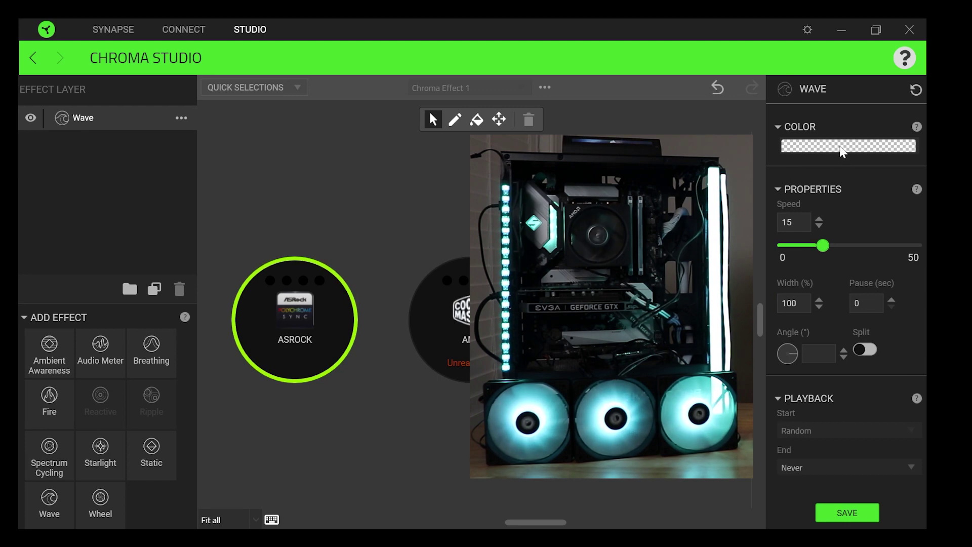
click(843, 146)
click(813, 186)
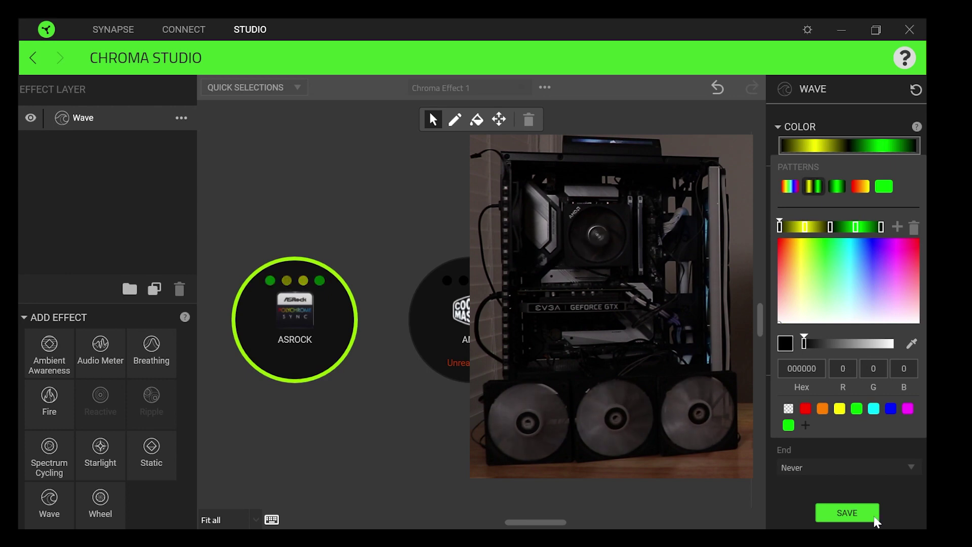
click(850, 513)
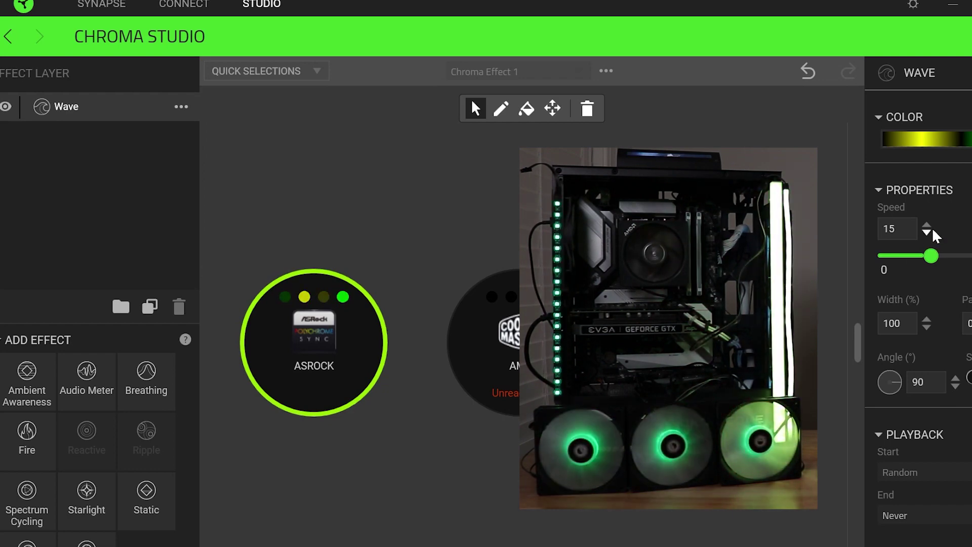
Add a Wheel effect layer and apply it to the ASRock device
scroll(201, 455, down, 5)
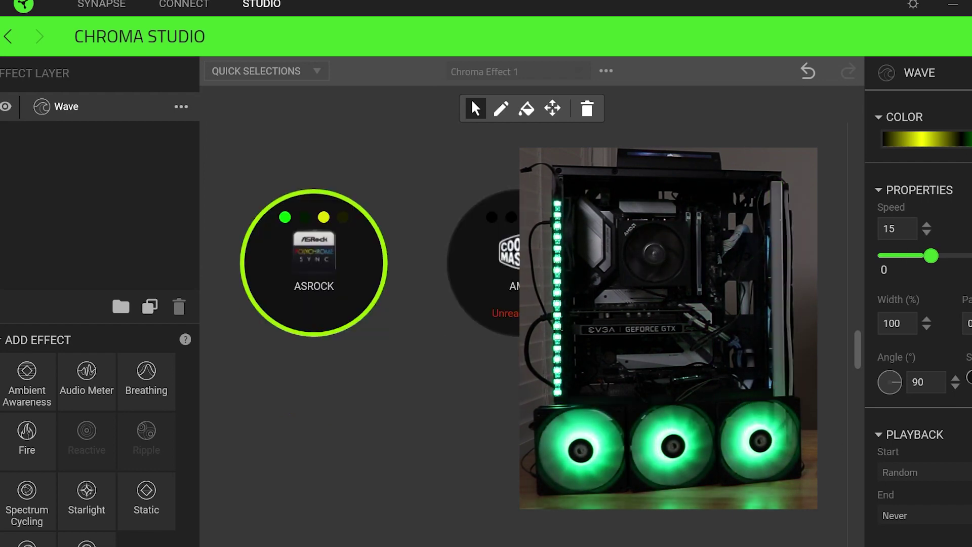
scroll(202, 455, up, 3)
click(86, 541)
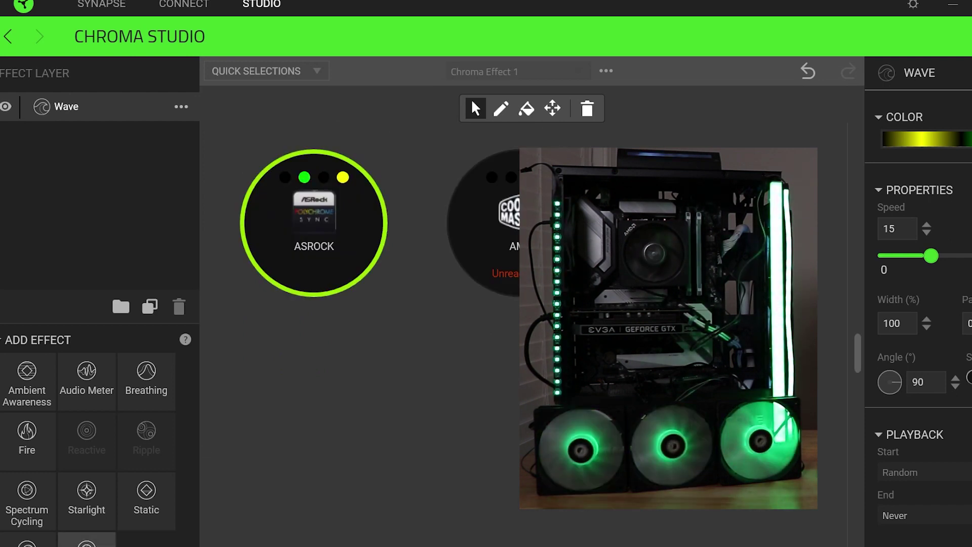
click(329, 219)
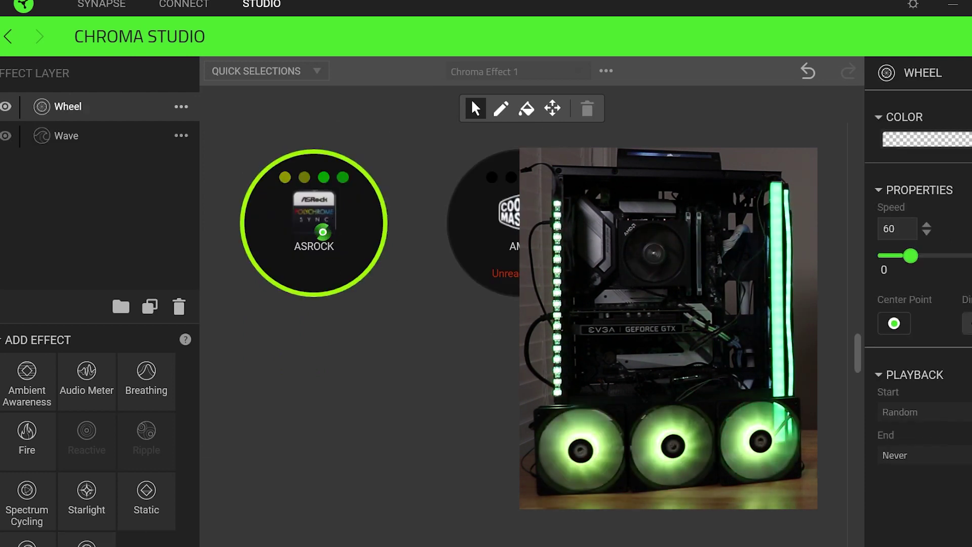
Change the Wheel colour to purple and reselect the ASRock device
click(917, 139)
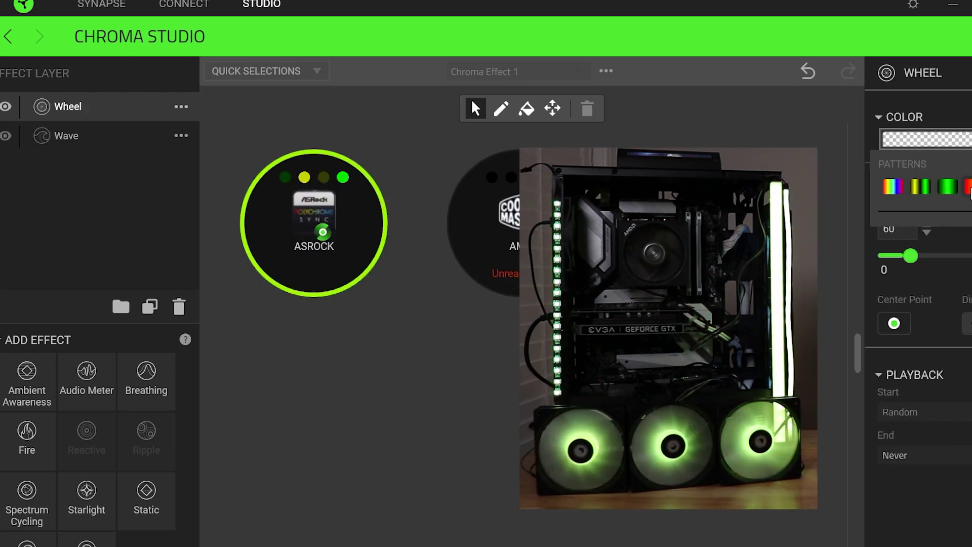
click(968, 187)
click(970, 319)
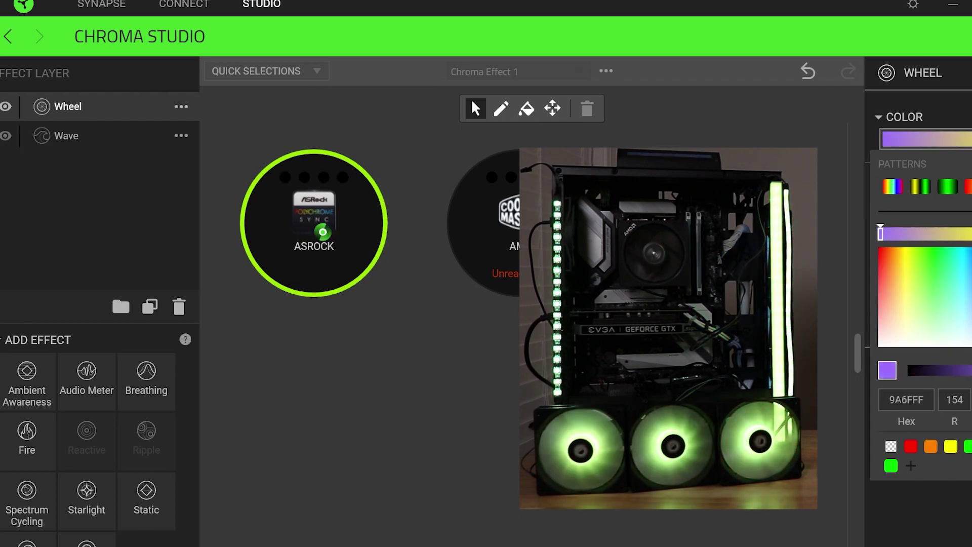
click(954, 420)
click(265, 449)
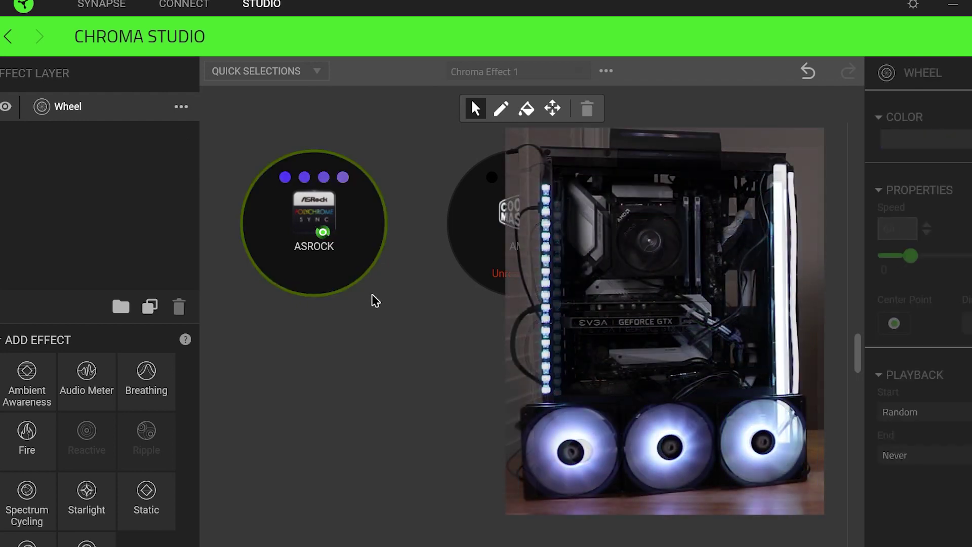
drag(377, 283, 264, 153)
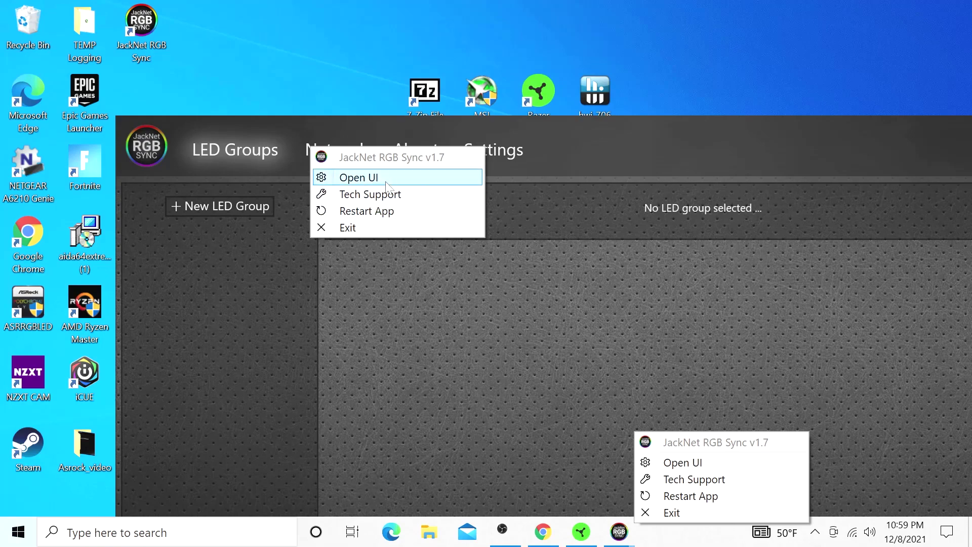
Create a new LED group under the Default profile and move the window top-left
click(200, 205)
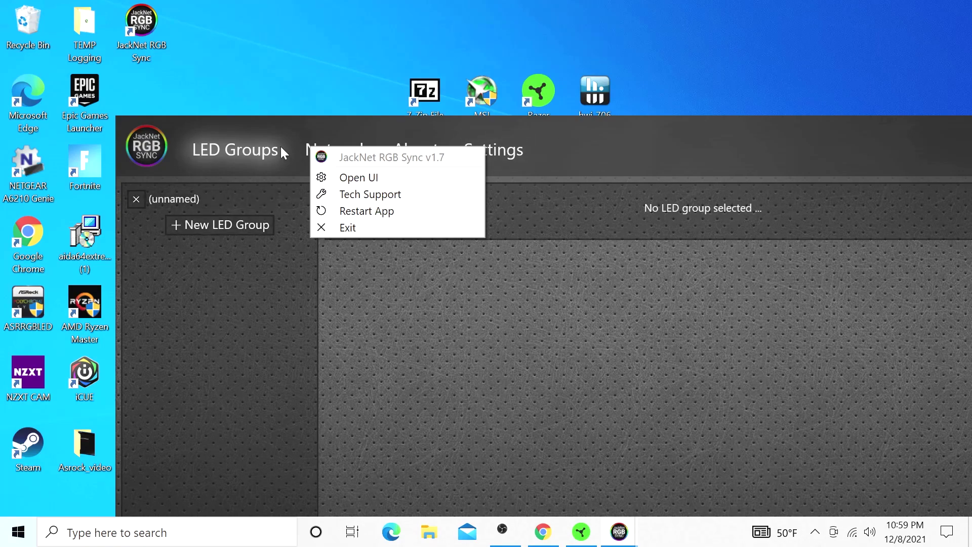
drag(621, 143, 494, 15)
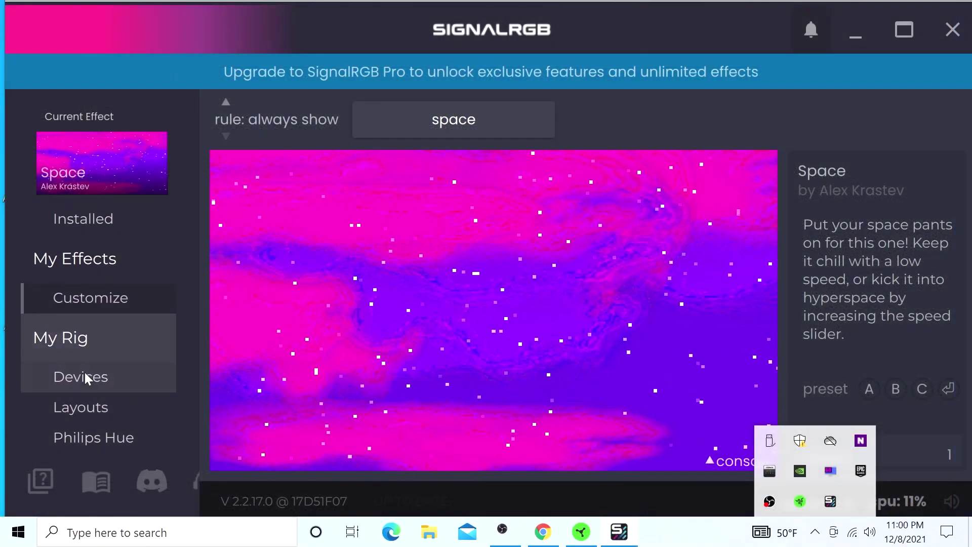
Browse SignalRGB's detected devices, from AMD Wraith Prism to the ASRock LED Controller's PolyChrome page
click(84, 375)
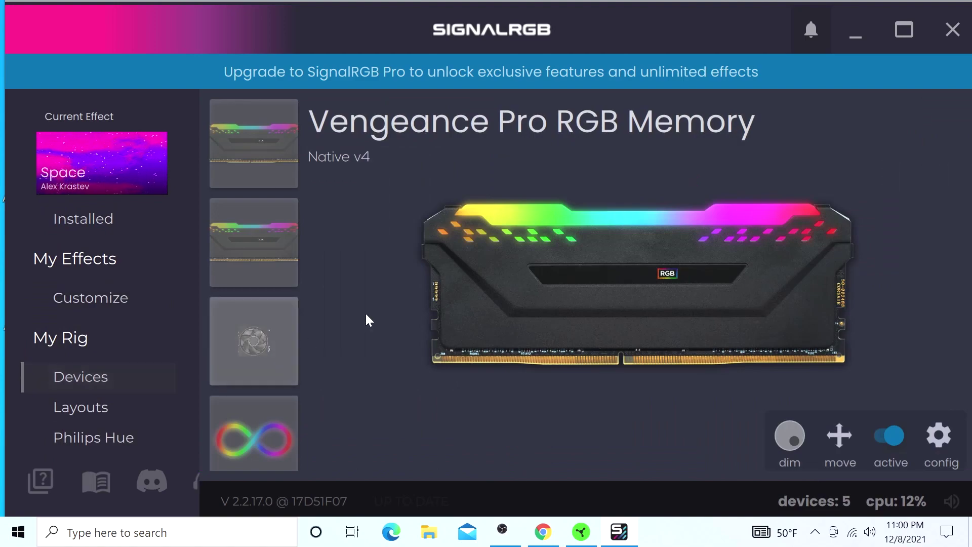
click(254, 334)
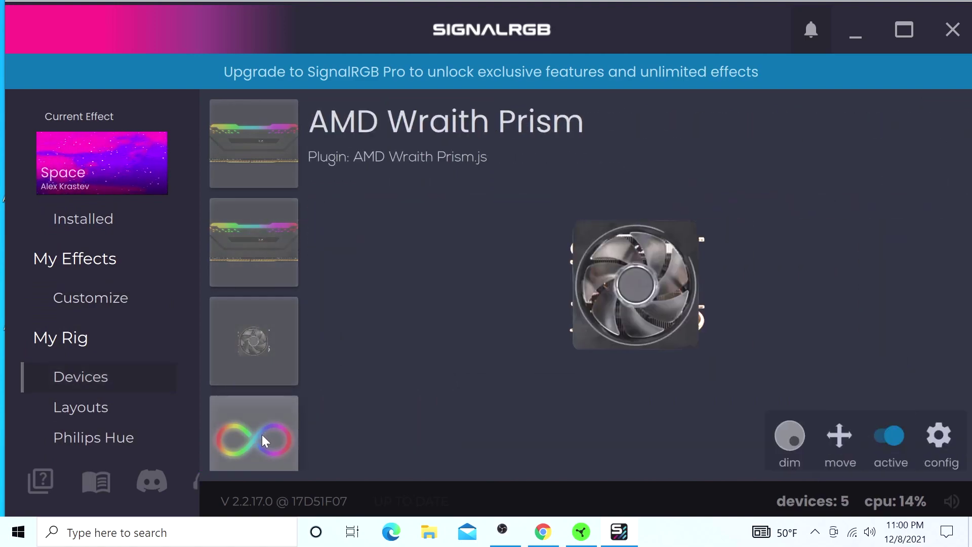
click(263, 434)
click(272, 375)
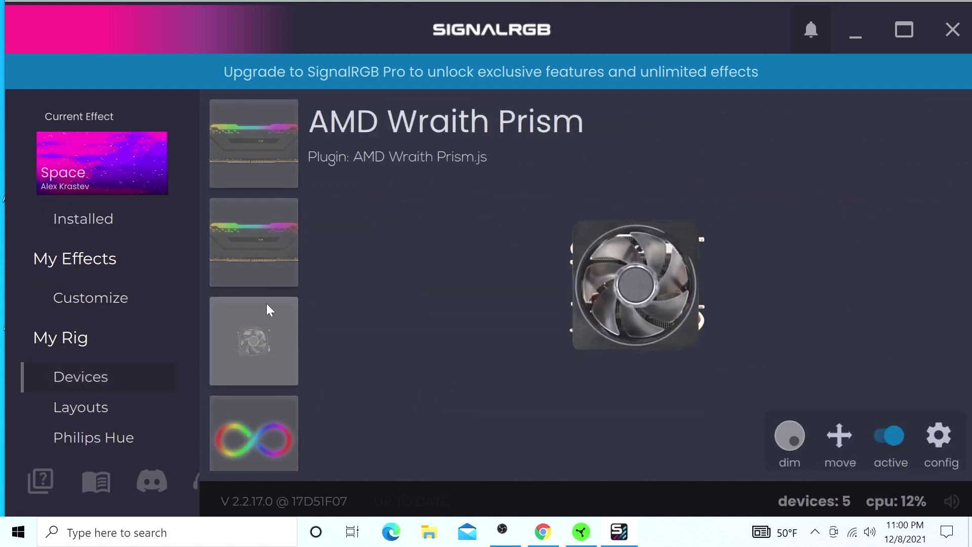
scroll(263, 314, down, 2)
click(275, 418)
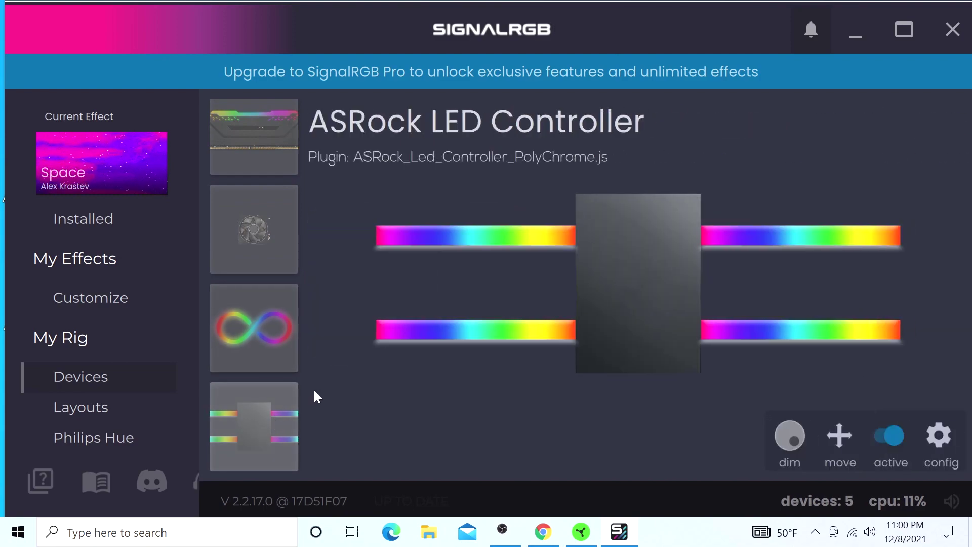